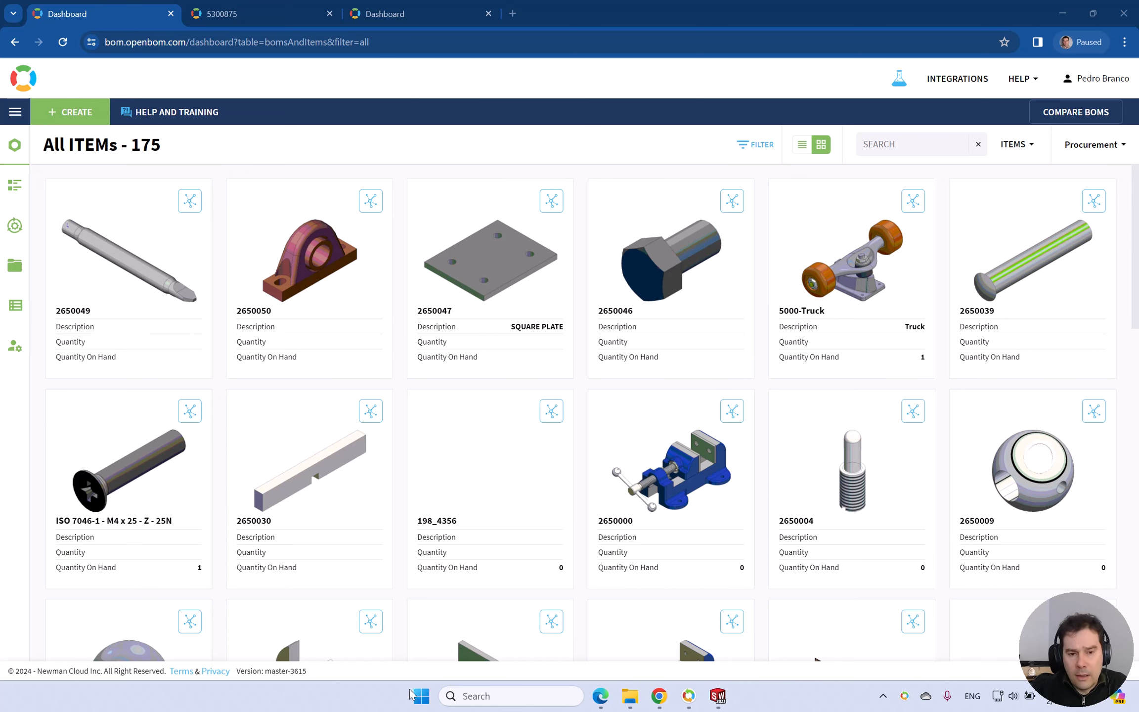
Switch to SOLIDWORKS and examine a hex bolt on the plate in the SW-04077 assembly.
key("alt+Tab")
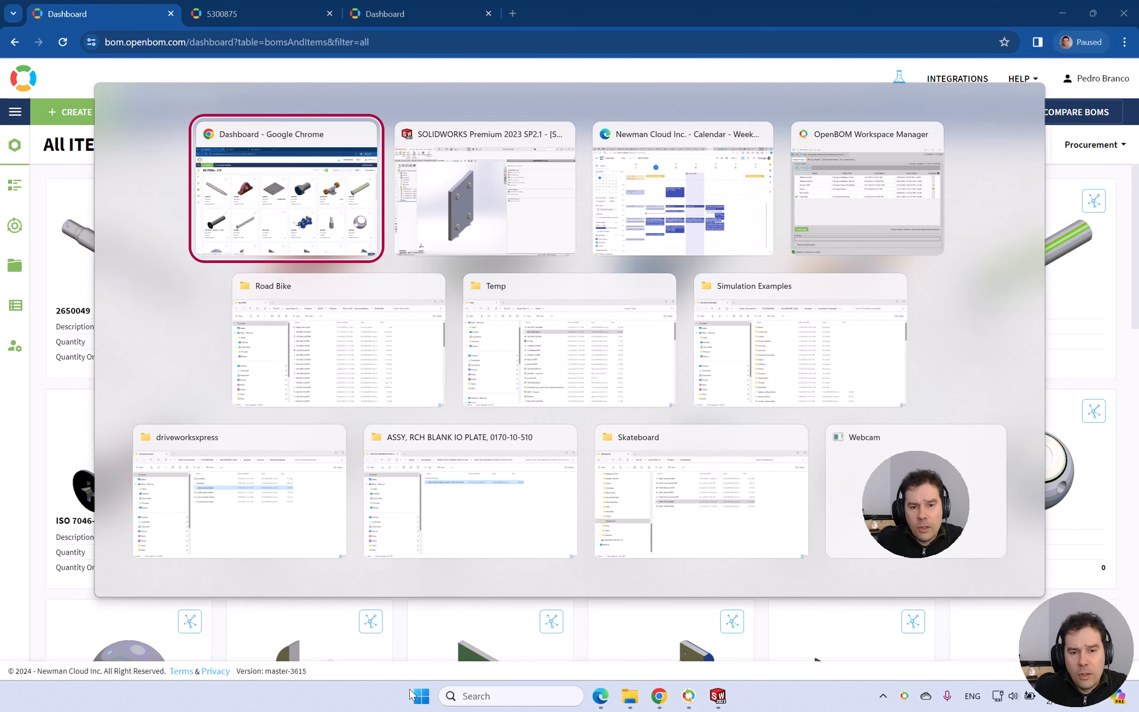
key("Tab")
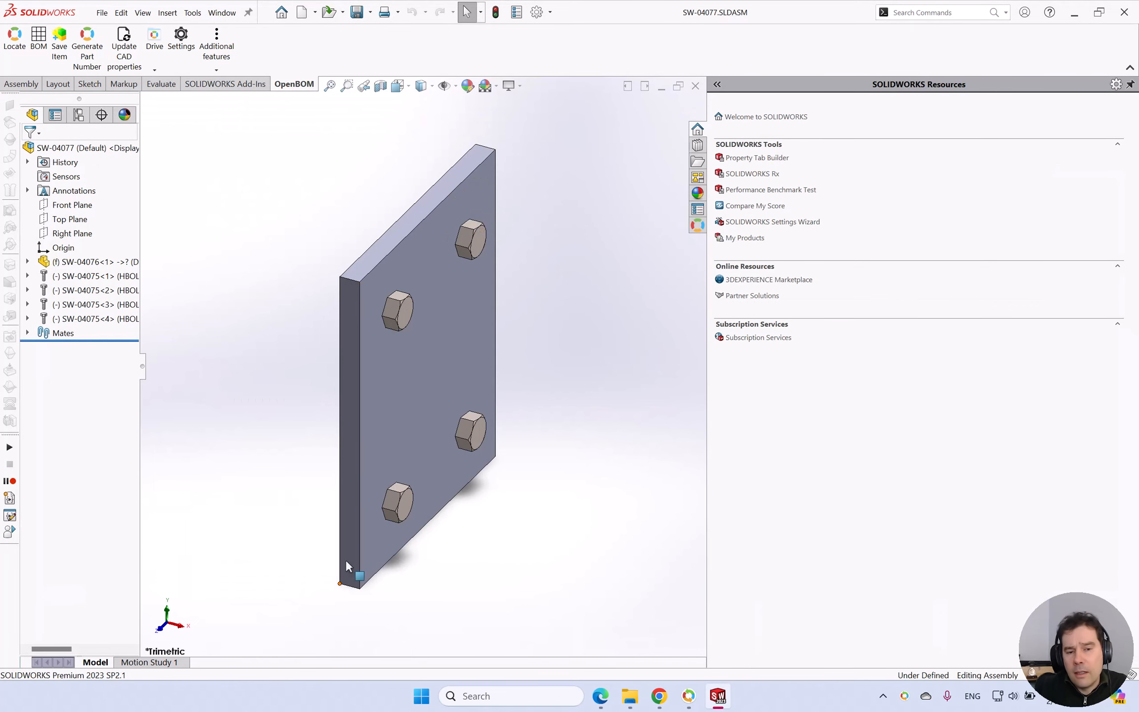
left_click_drag(413, 328, 380, 324)
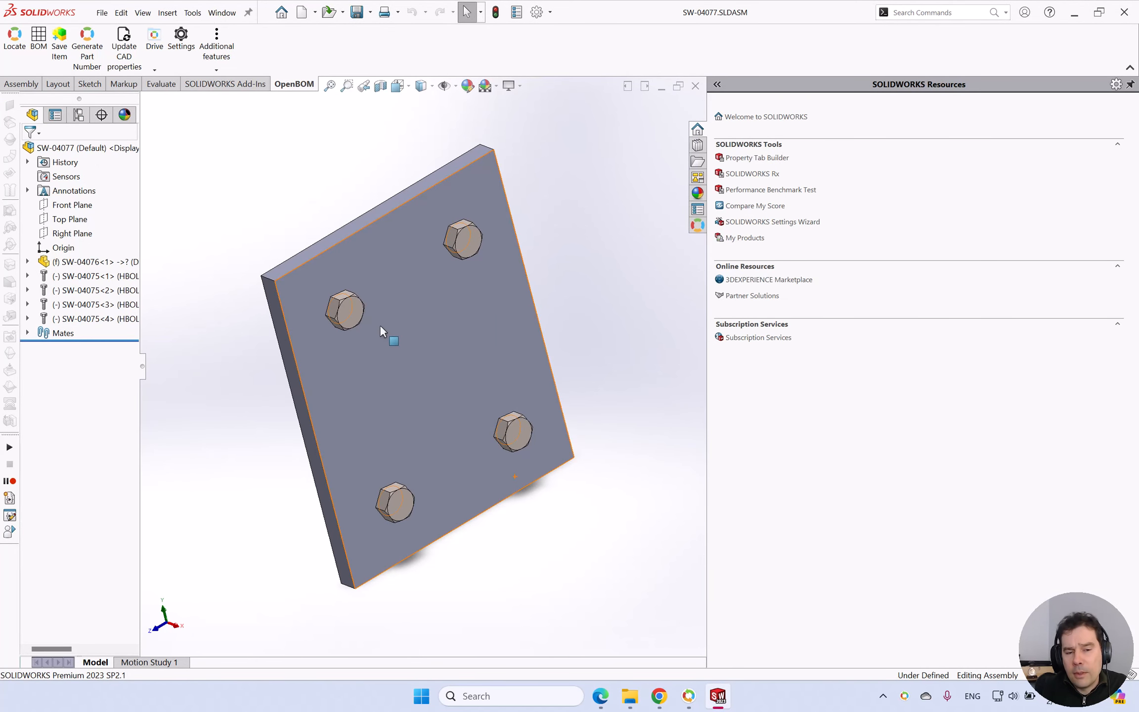
left_click(350, 318)
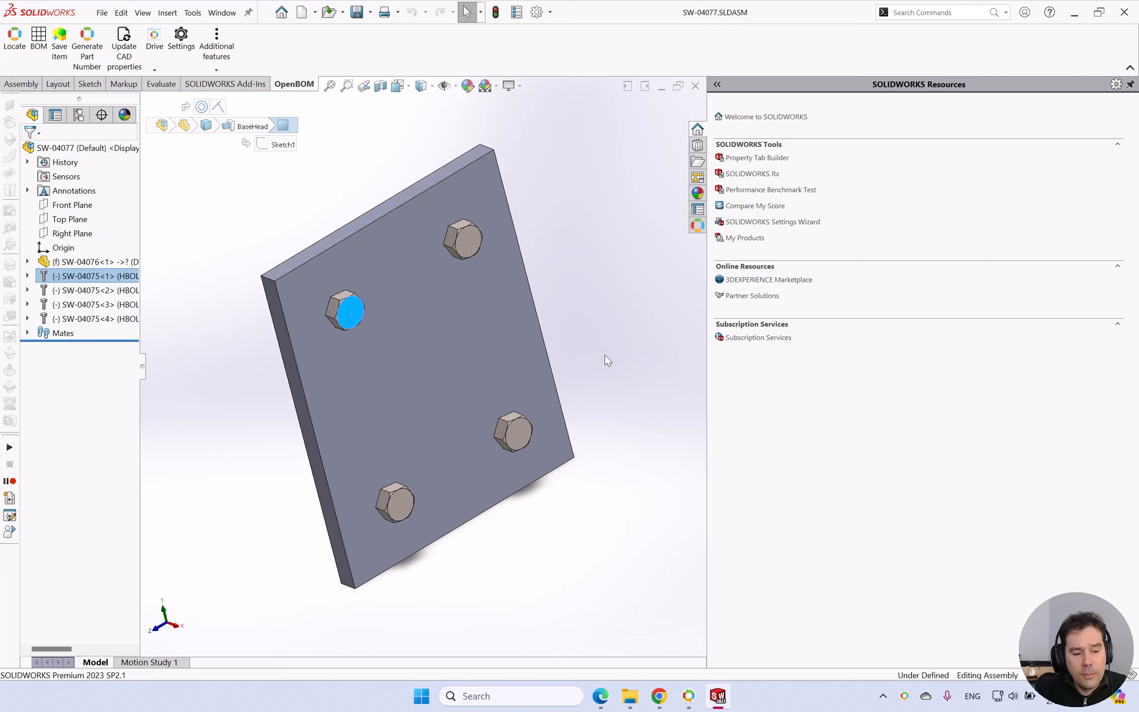
Bring up the SW-shaft assembly and examine a hex bolt holding the far bearing block.
key("ctrl+Tab")
key("ctrl+Tab")
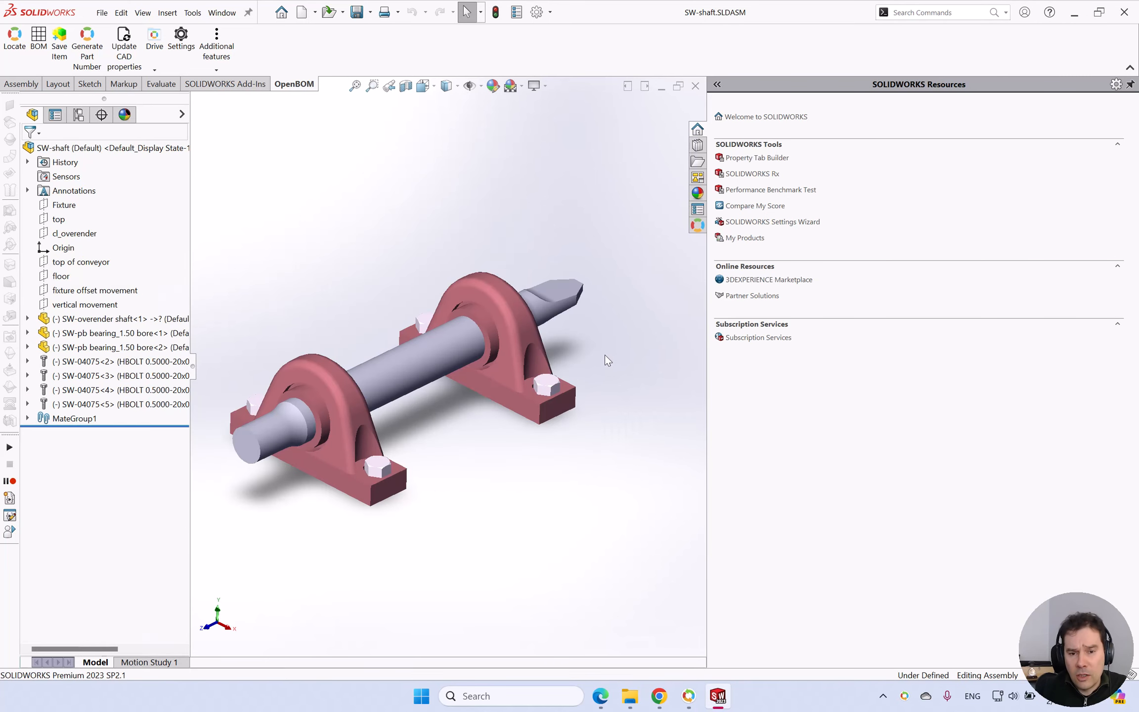
scroll(553, 395, "down", 3)
left_click(530, 380)
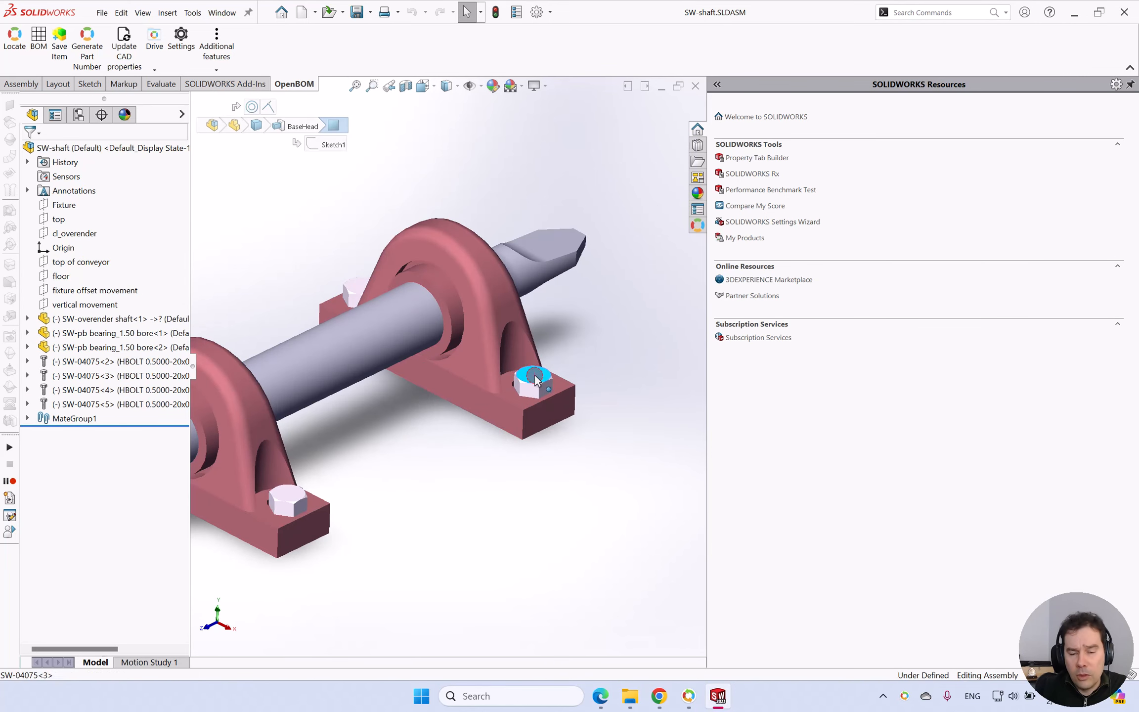
left_click(636, 407)
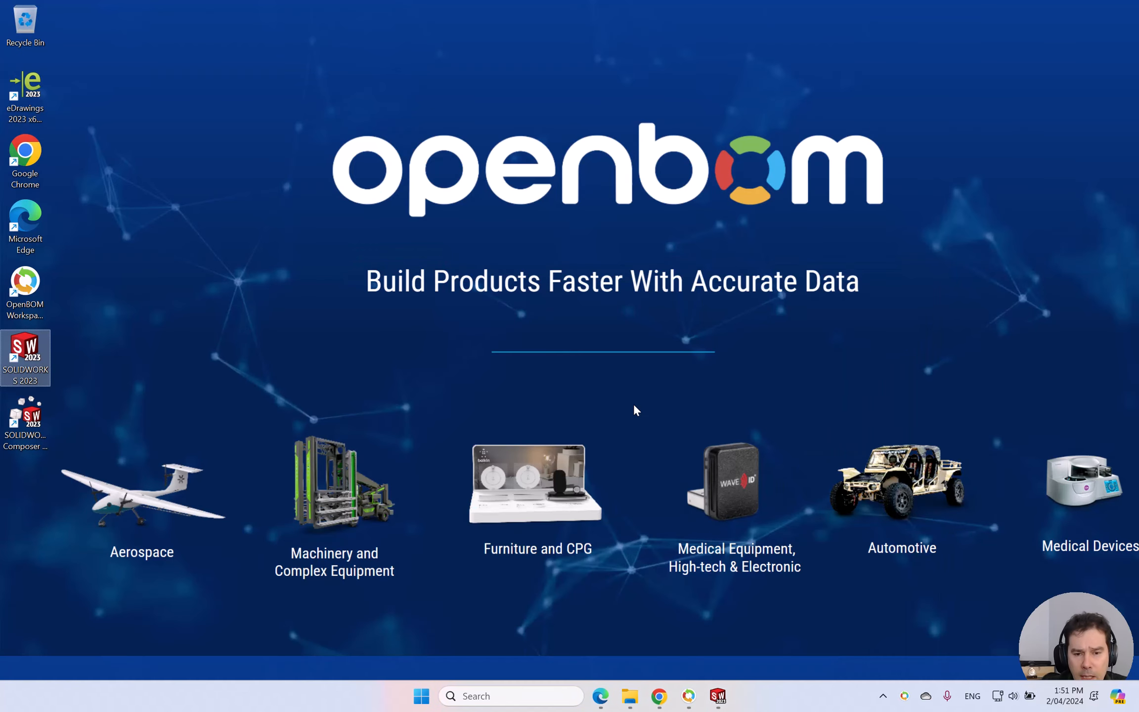
Switch to OpenBOM in Chrome and open the Sandbox Catalog from the list of all catalogs.
left_click(655, 701)
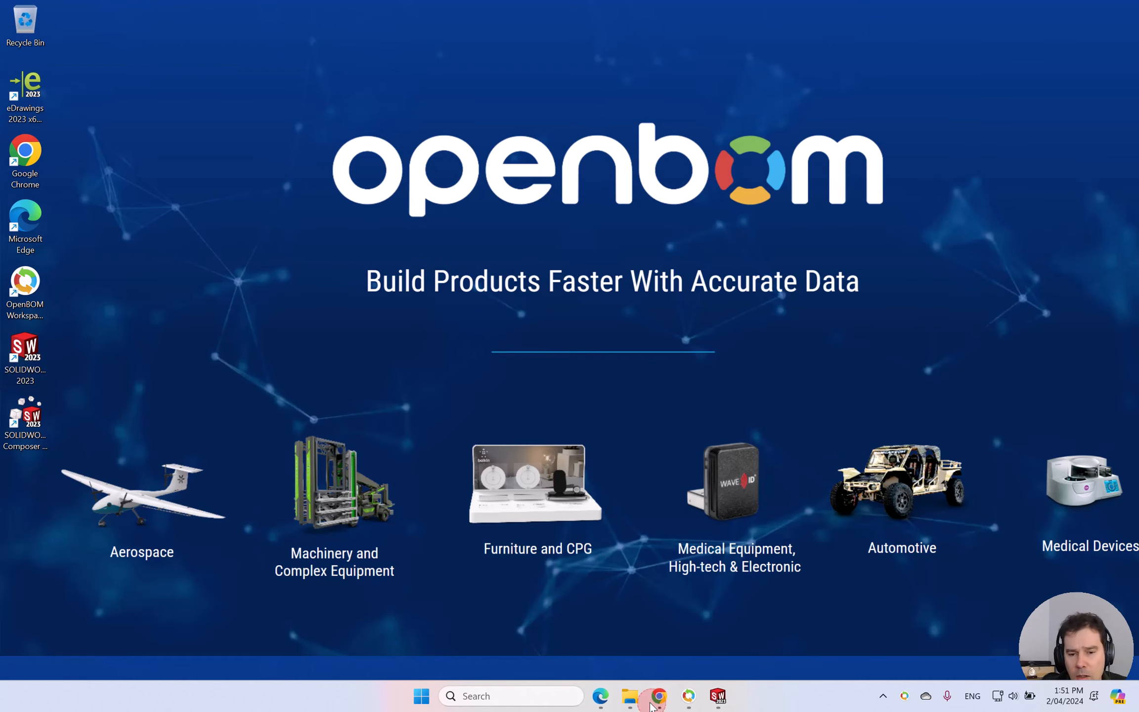
left_click(659, 696)
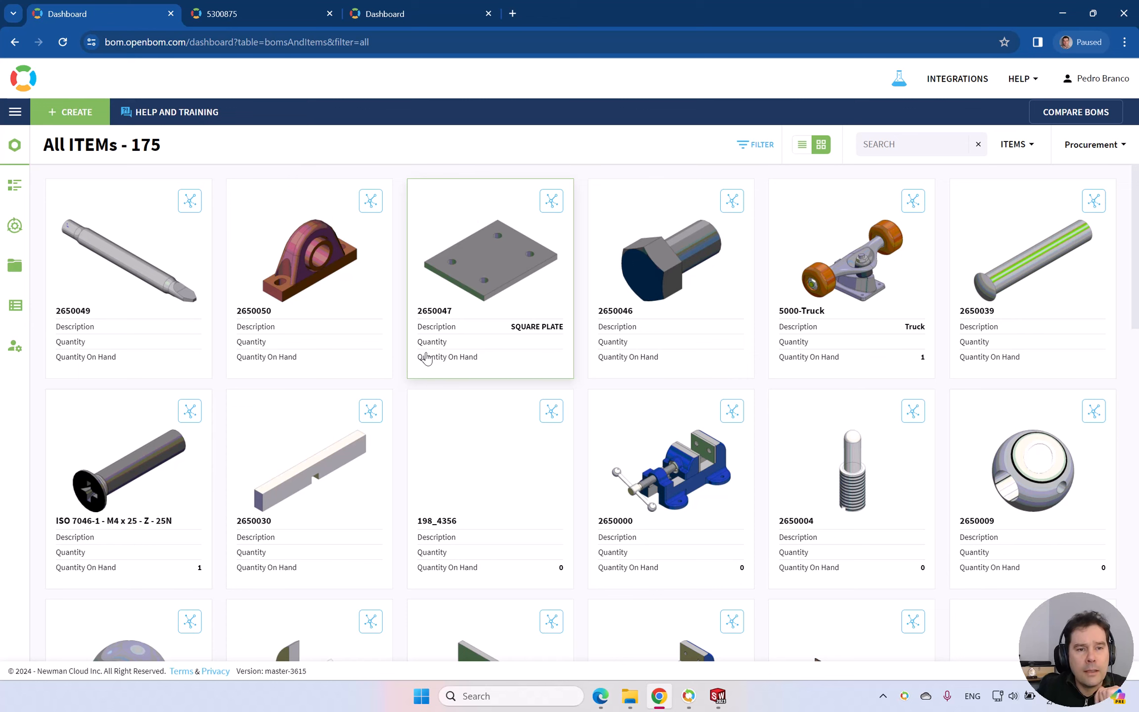
left_click(399, 22)
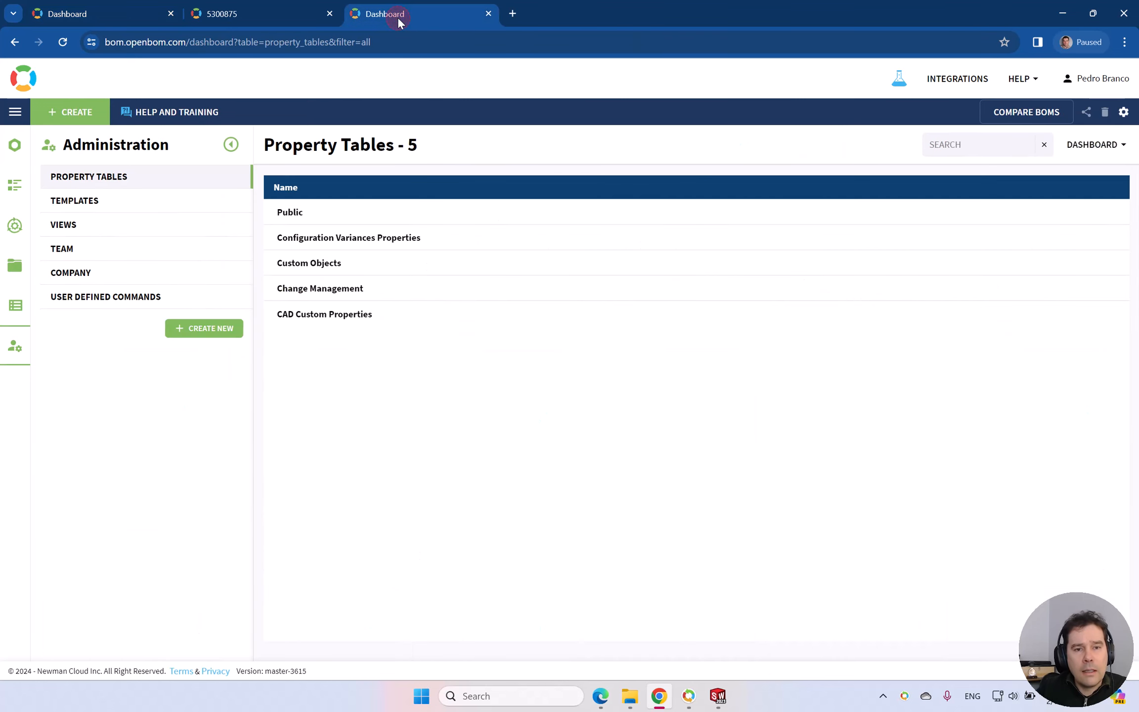
left_click(12, 154)
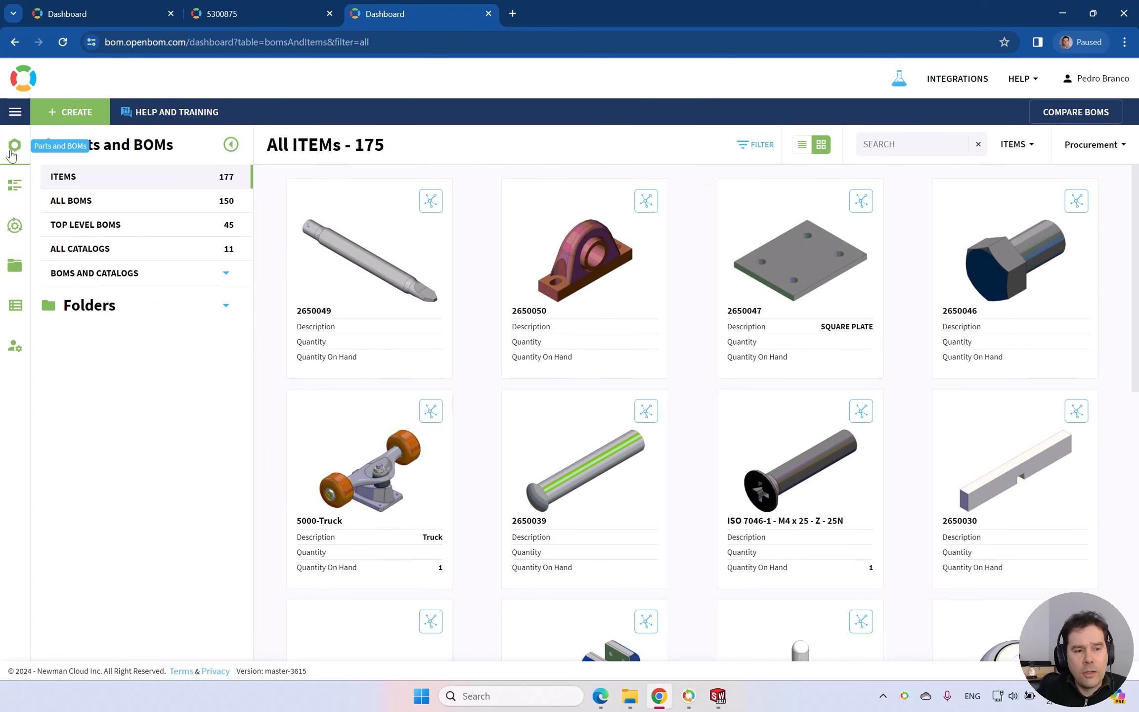
left_click(94, 250)
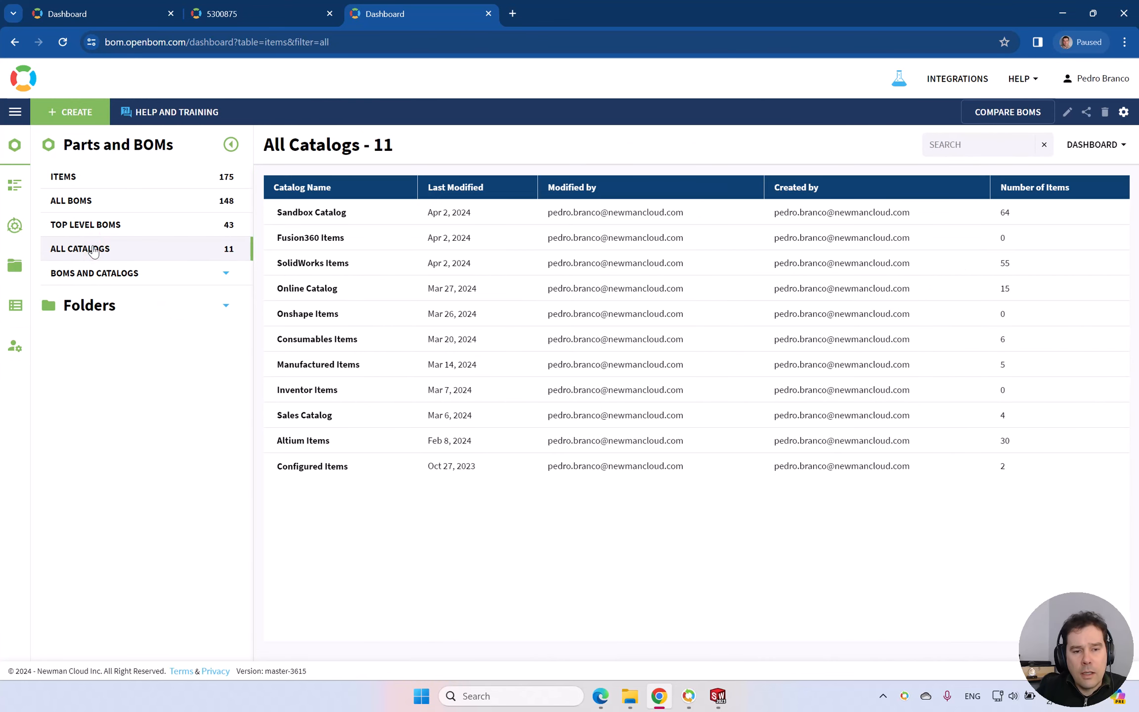
left_click(326, 214)
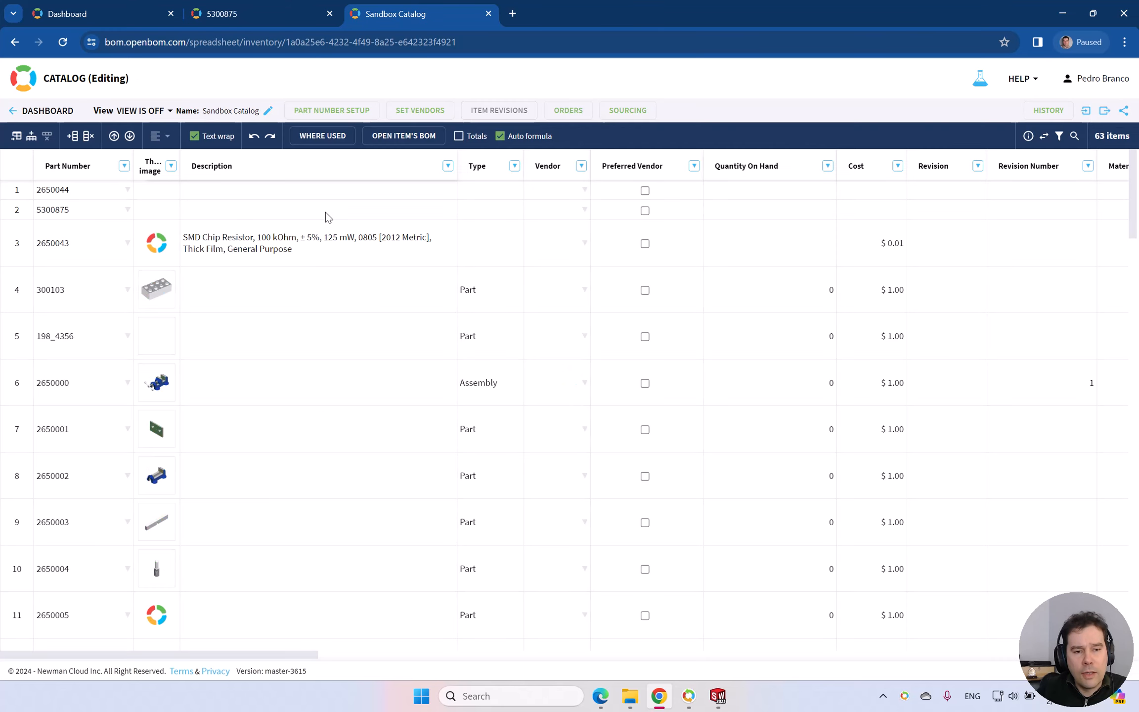
Add a new item to the Sandbox Catalog and create its BOM using the Engineered Item Template.
left_click(31, 137)
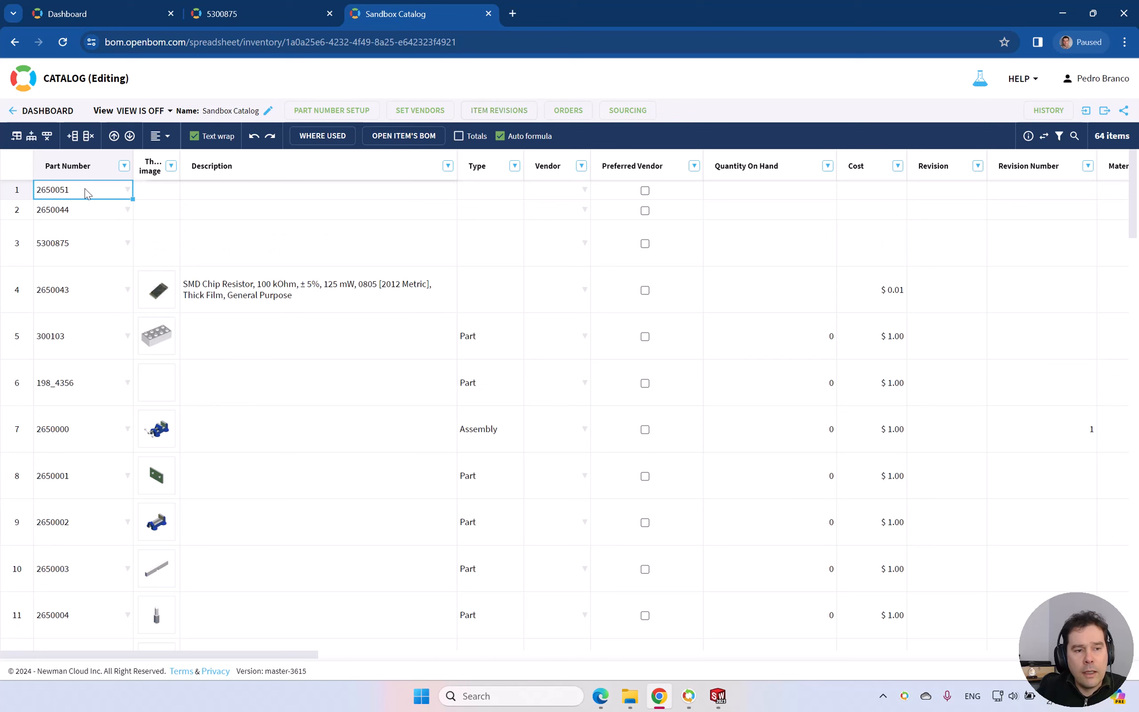
right_click(93, 192)
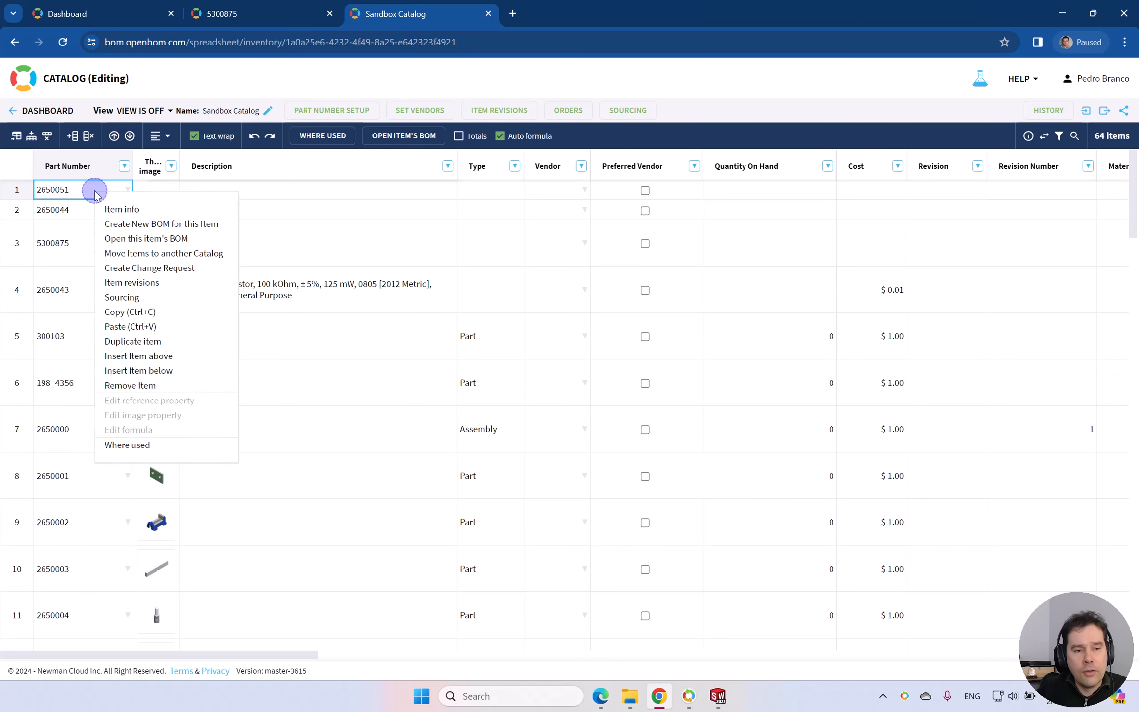
left_click(180, 244)
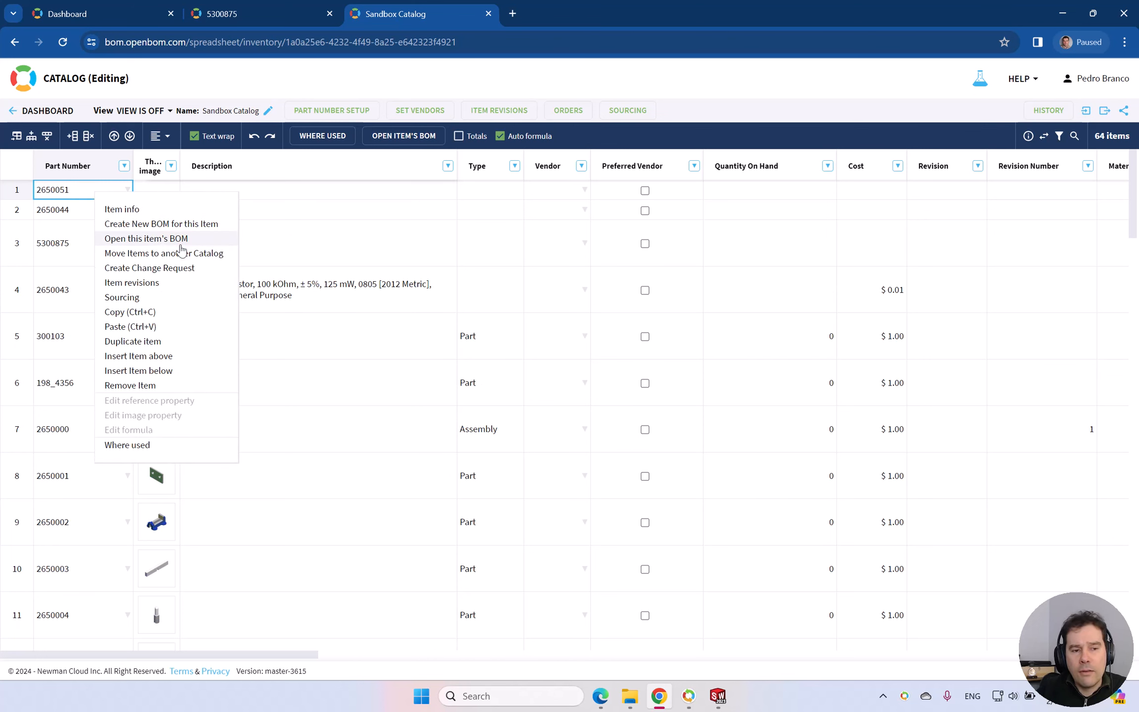
left_click(191, 225)
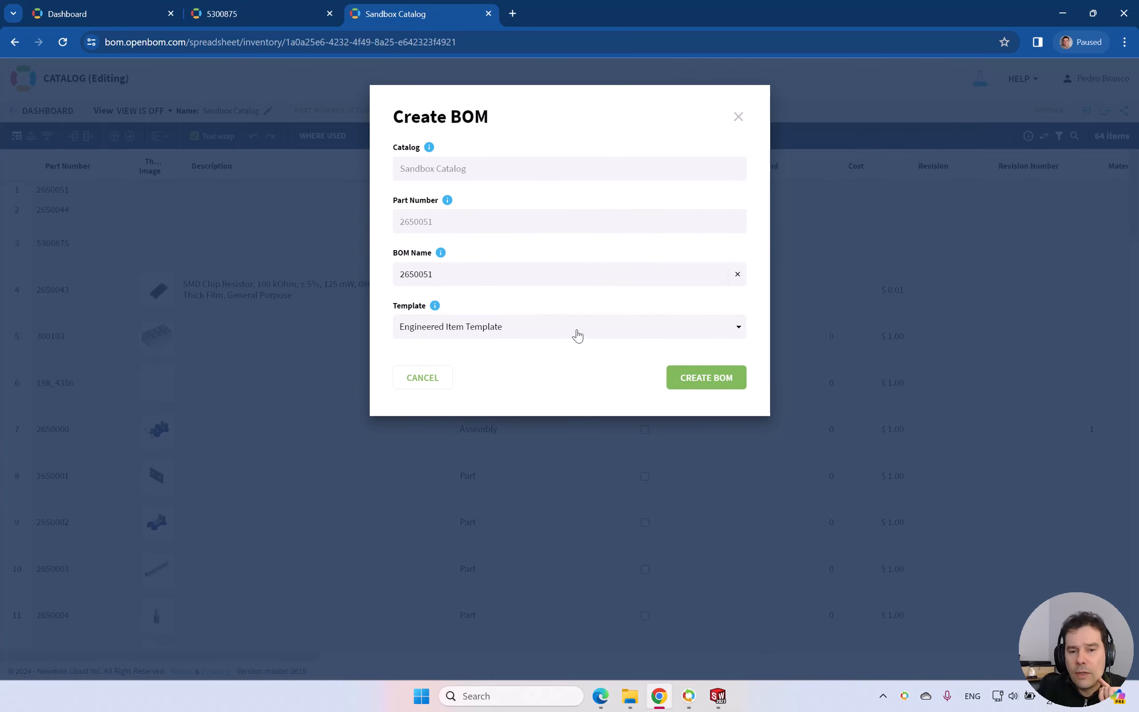
left_click(543, 329)
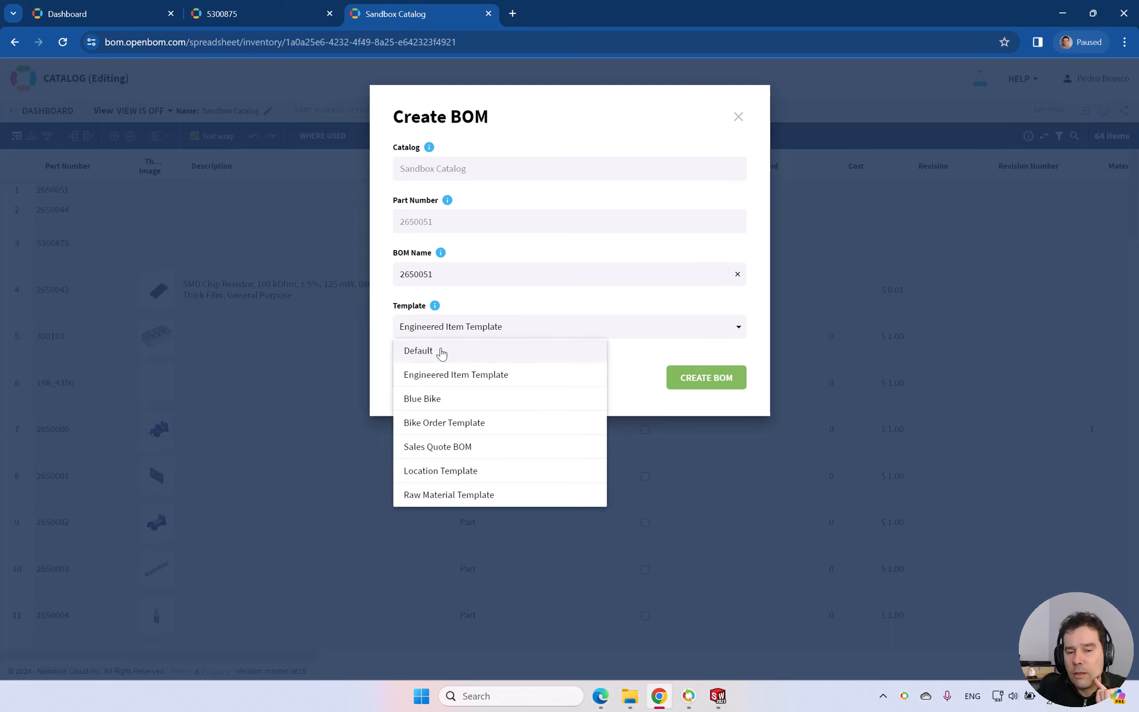
left_click(500, 375)
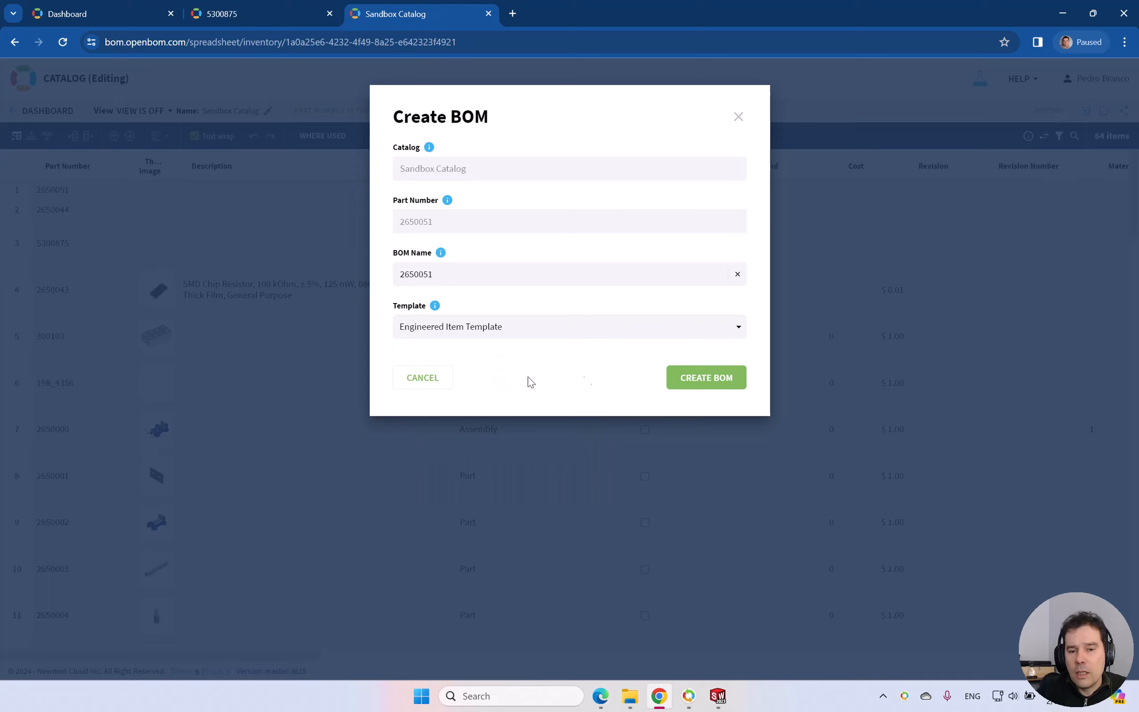
left_click(711, 378)
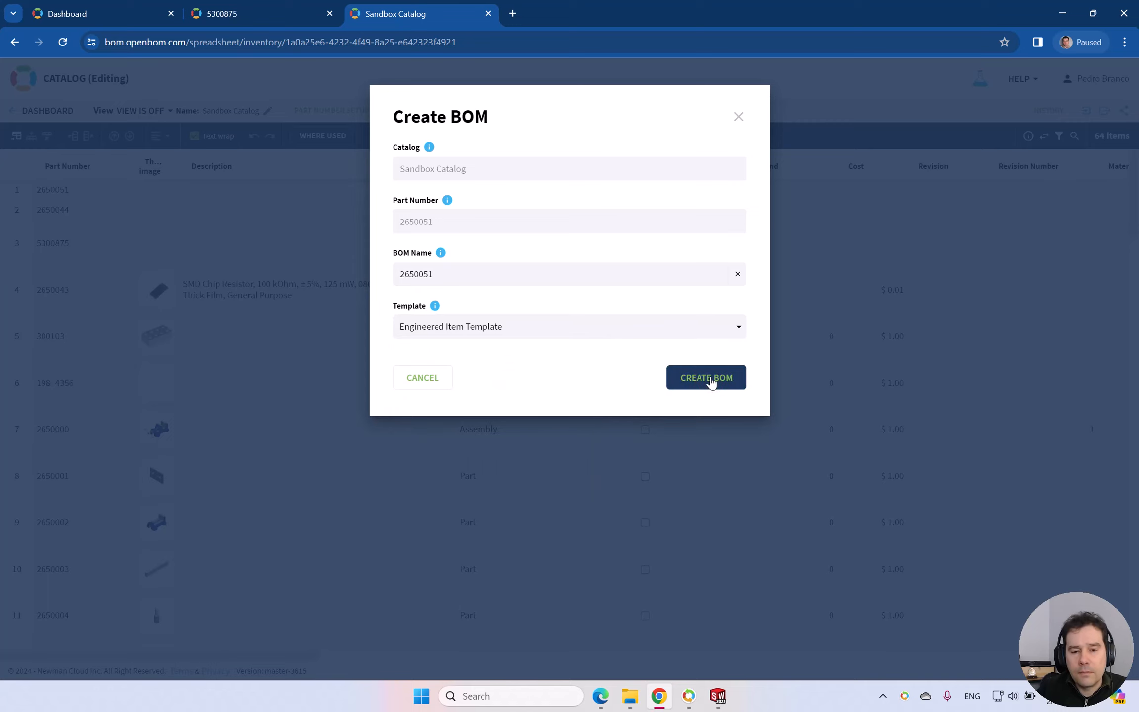
left_click(710, 378)
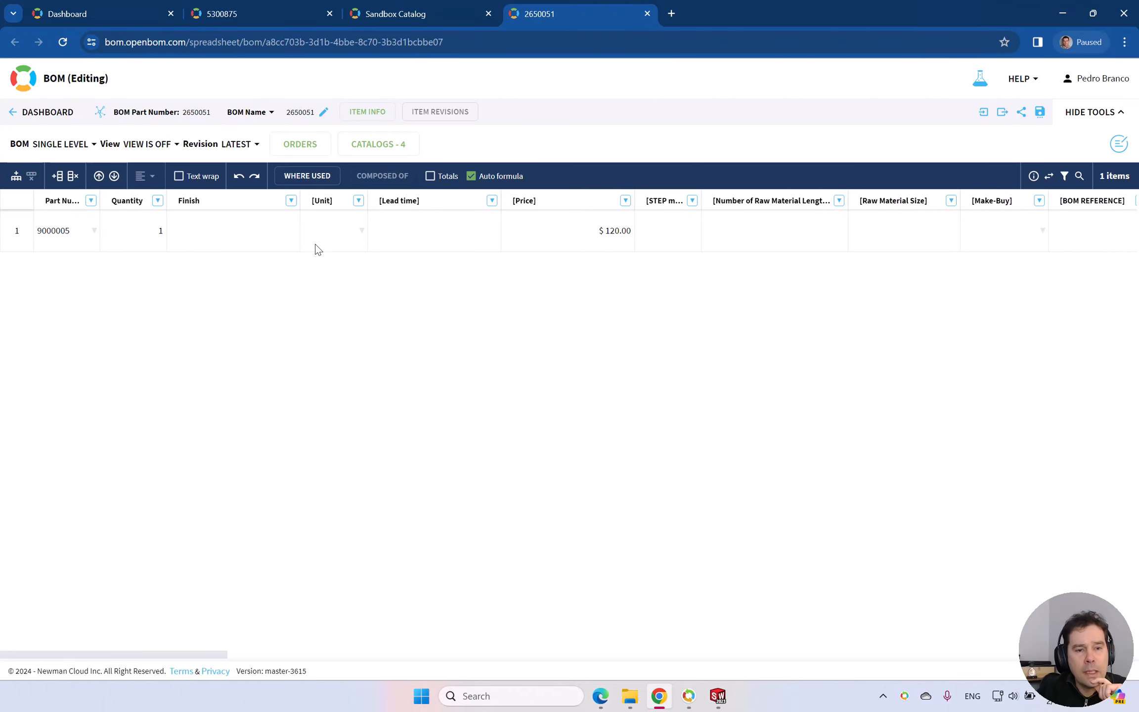
Remove the Finish property from the new item's BOM.
left_click(291, 200)
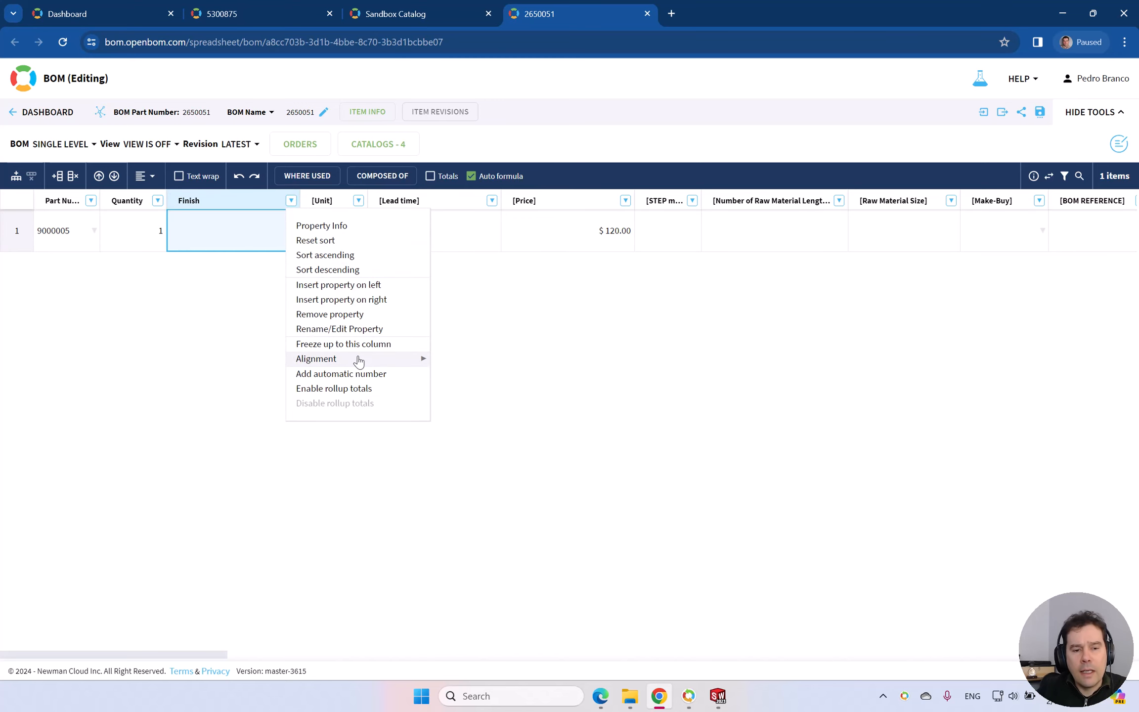
left_click(356, 315)
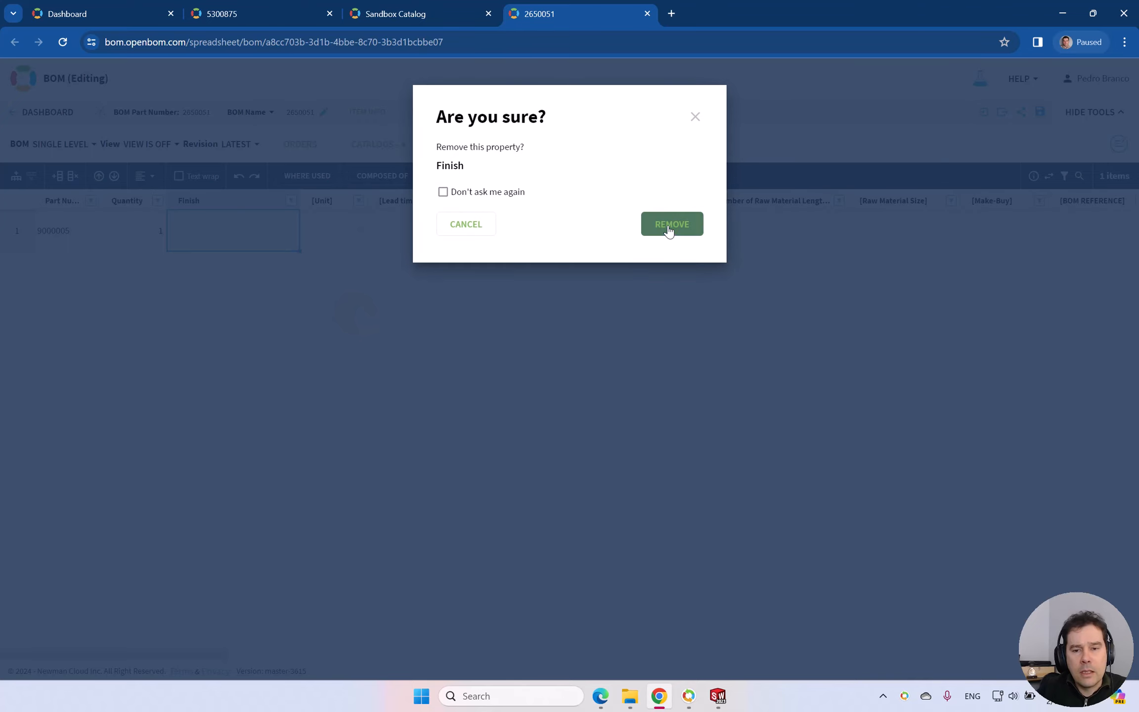
left_click(662, 226)
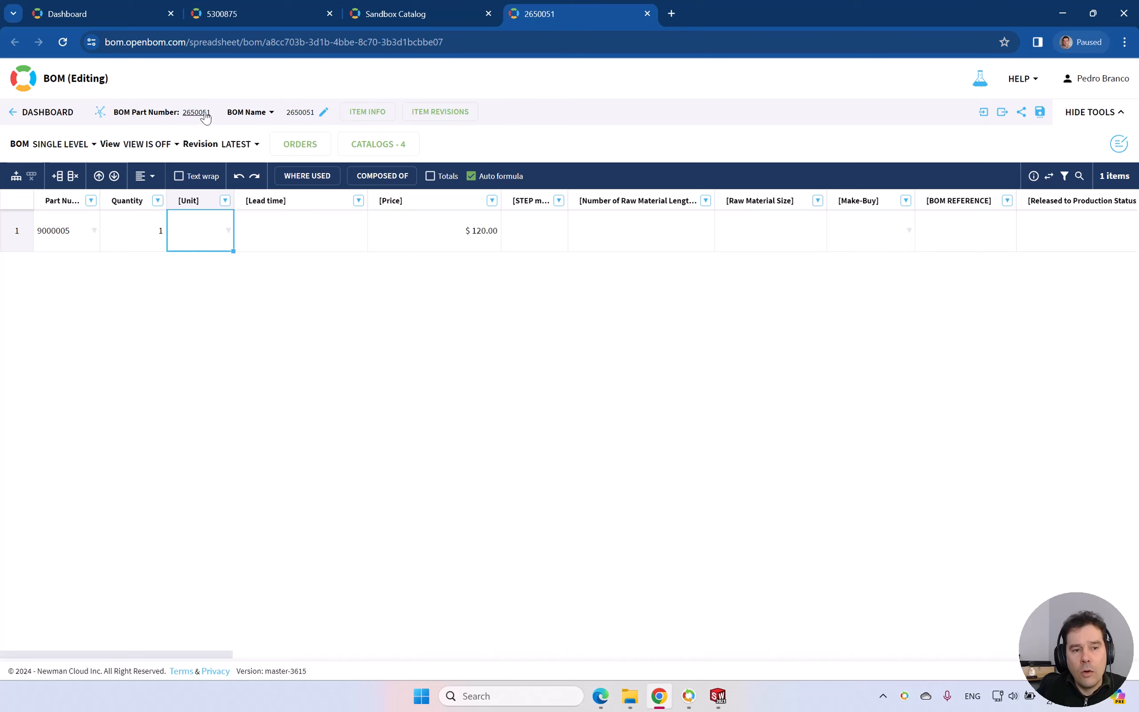
Start adding a property to the BOM and search the available properties for "Finish".
left_click(56, 181)
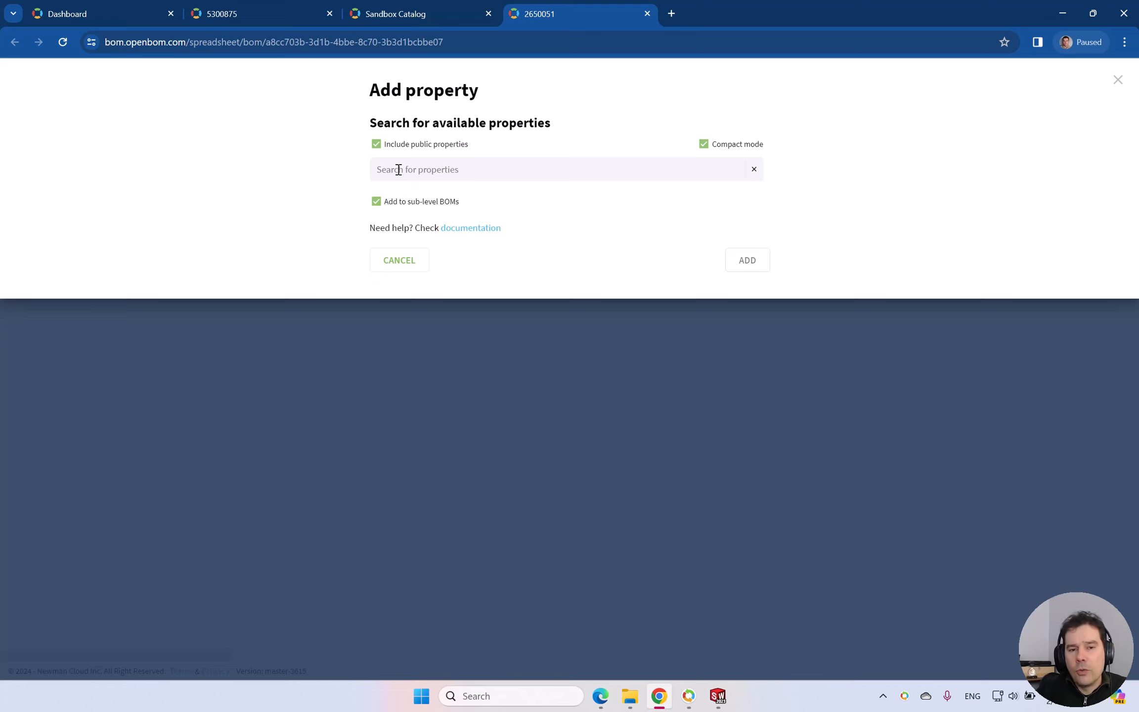
left_click(402, 166)
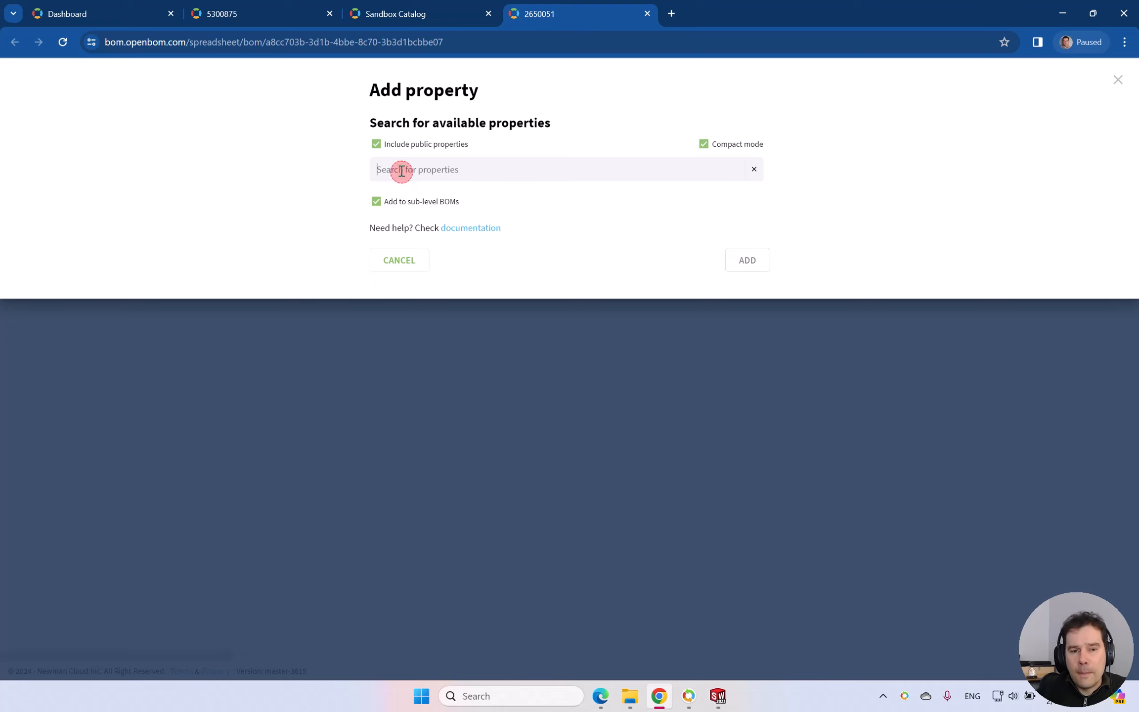
type("Finish")
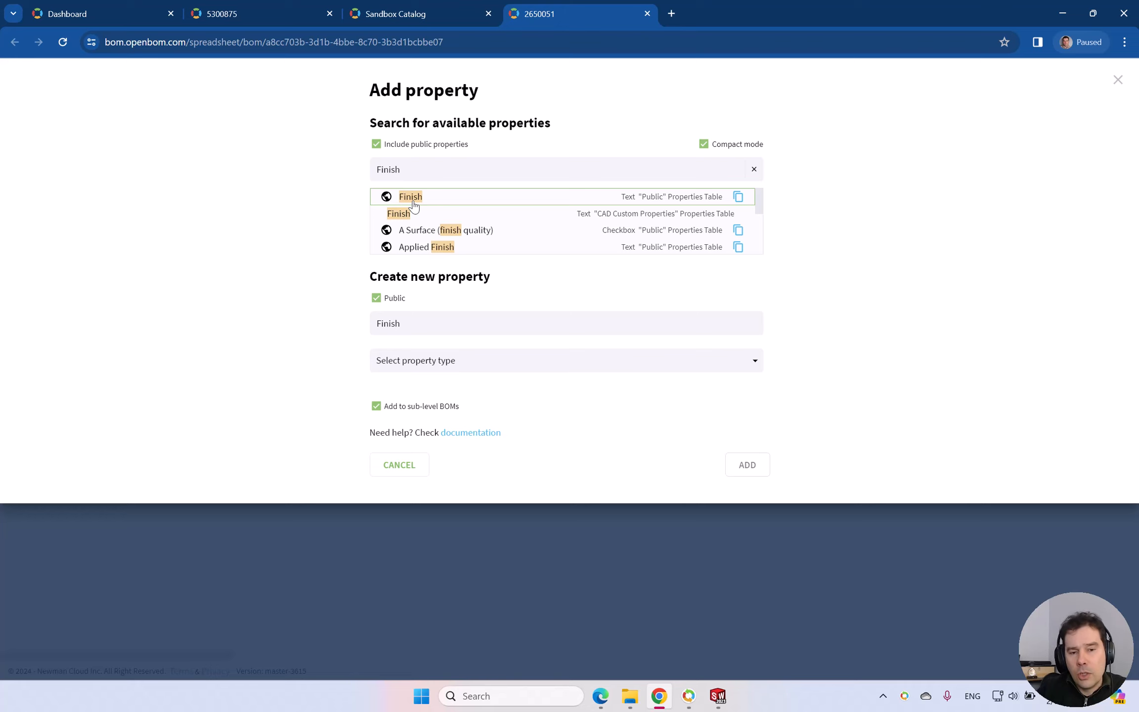
Try to define a new non-public Finish property in the CAD Custom Properties table.
left_click(377, 299)
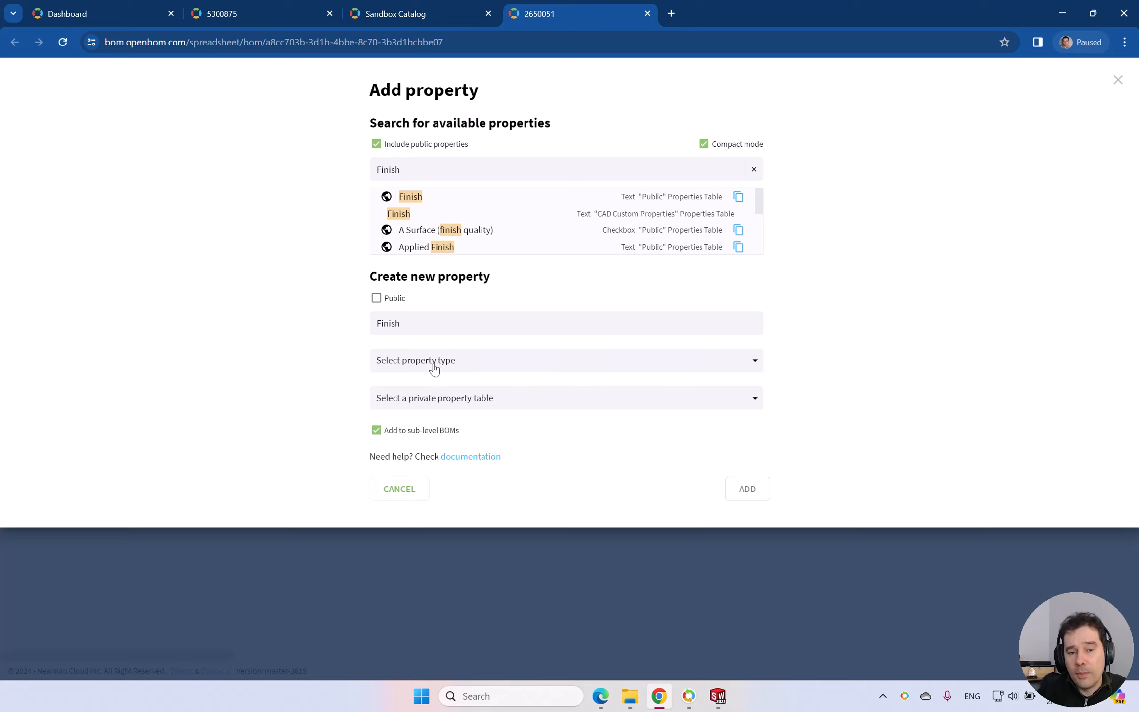
left_click(456, 407)
left_click(443, 491)
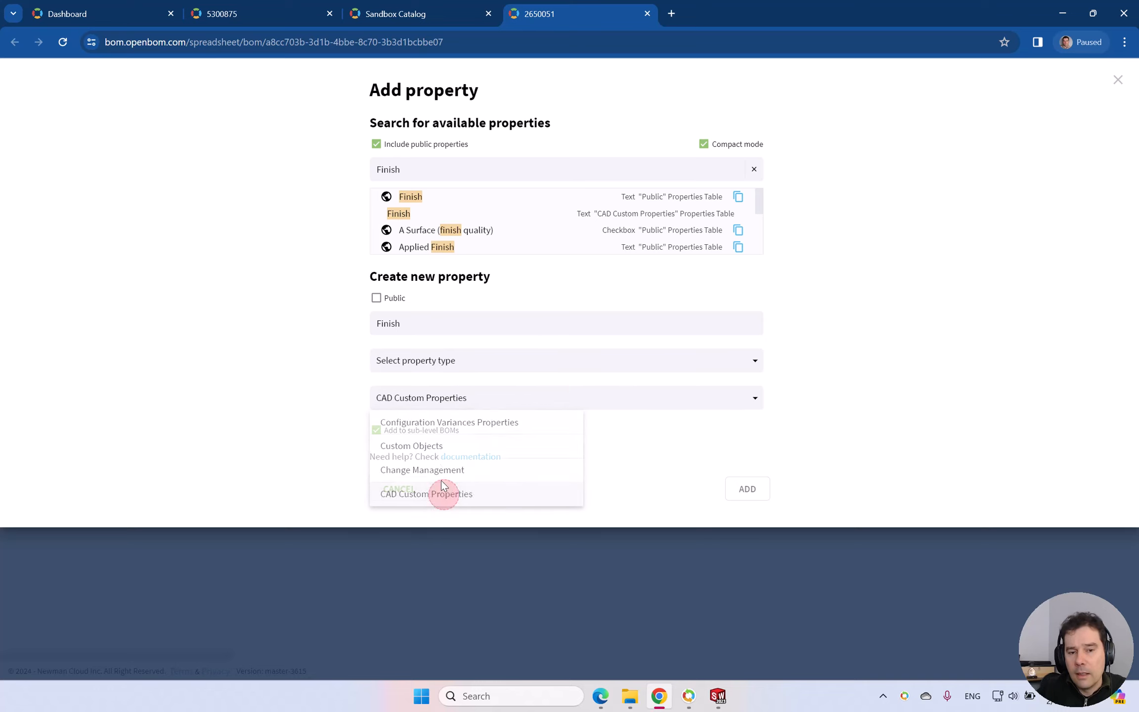
left_click(442, 362)
left_click(545, 360)
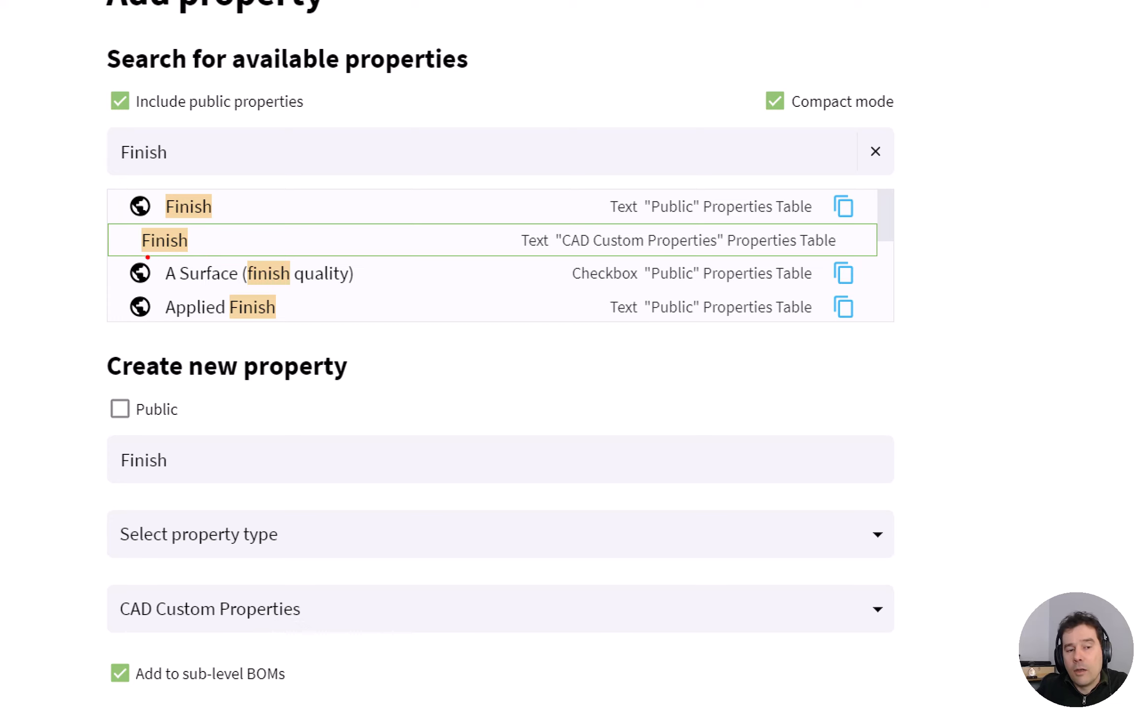
left_click_drag(569, 256, 721, 252)
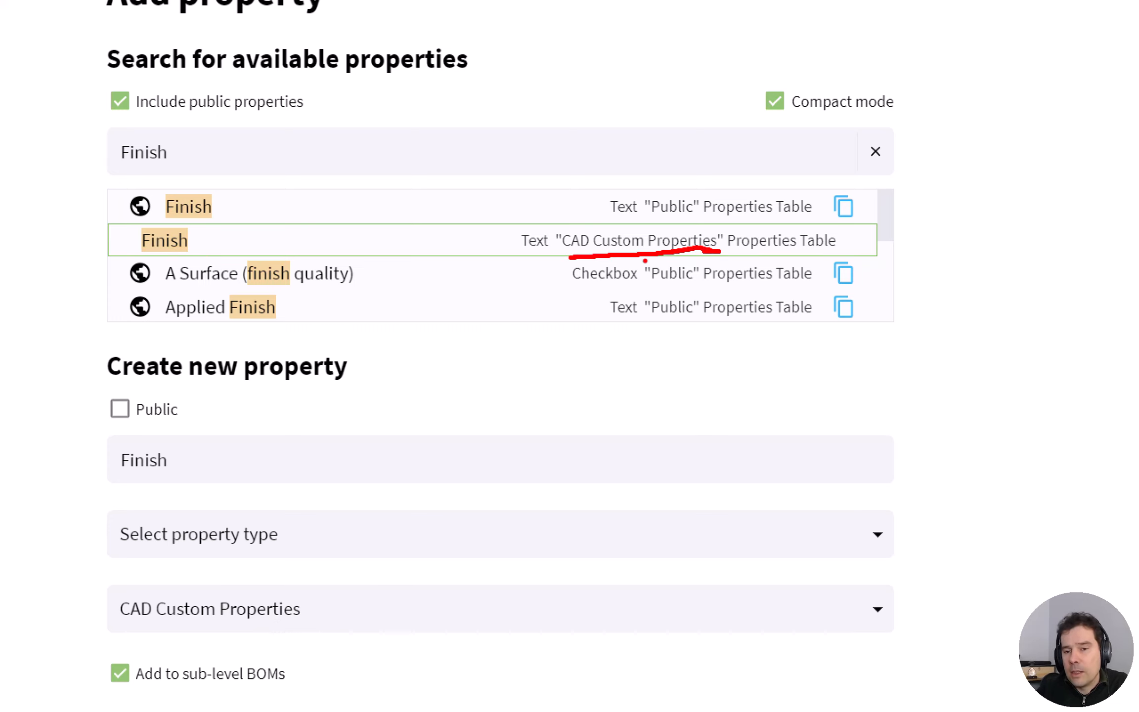
left_click_drag(649, 210, 696, 208)
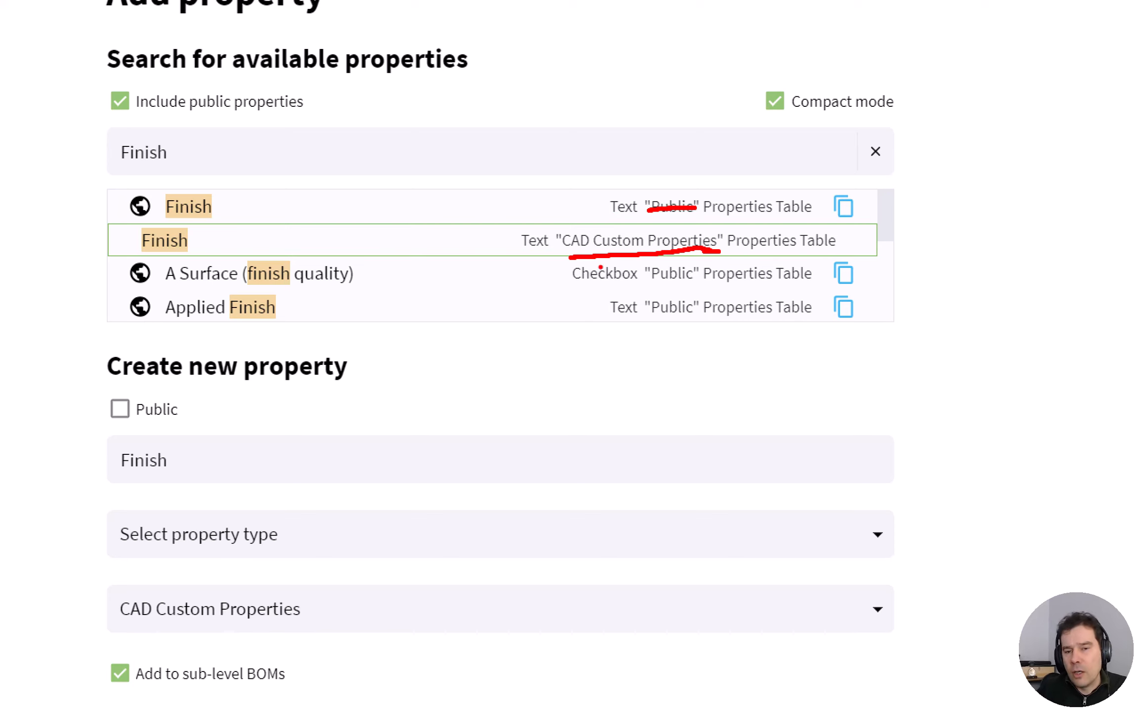
key("Escape")
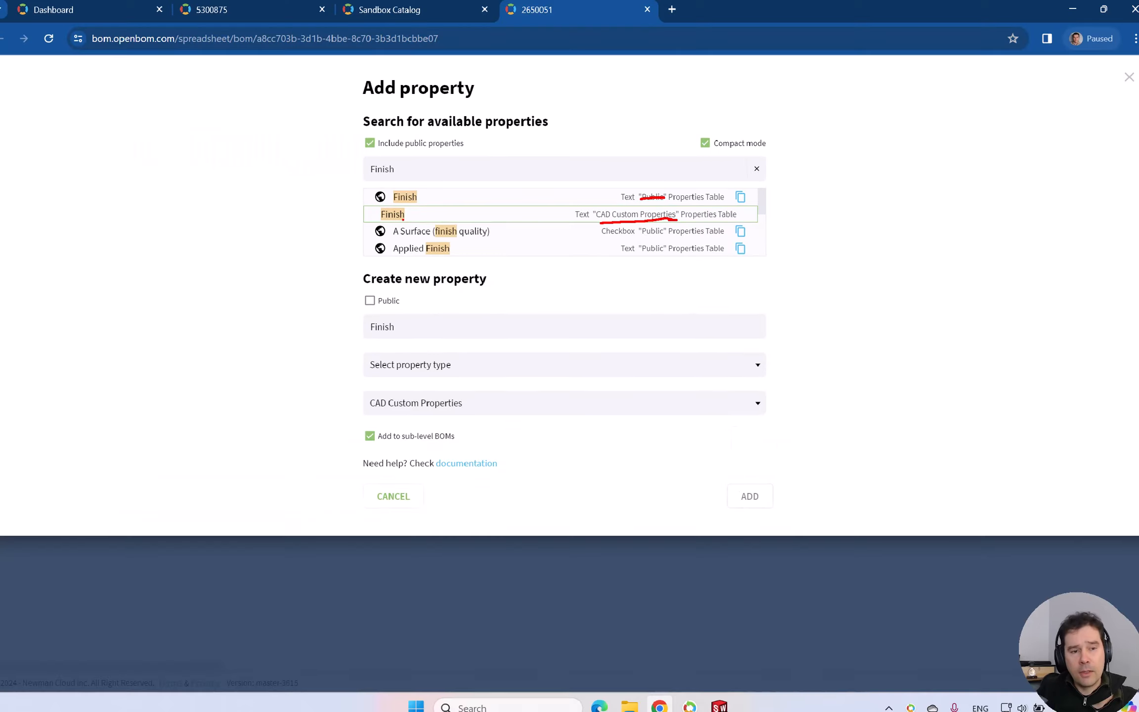
Add the existing Finish text property from the CAD Custom Properties table to the BOM, including sub-level BOMs.
left_click(426, 212)
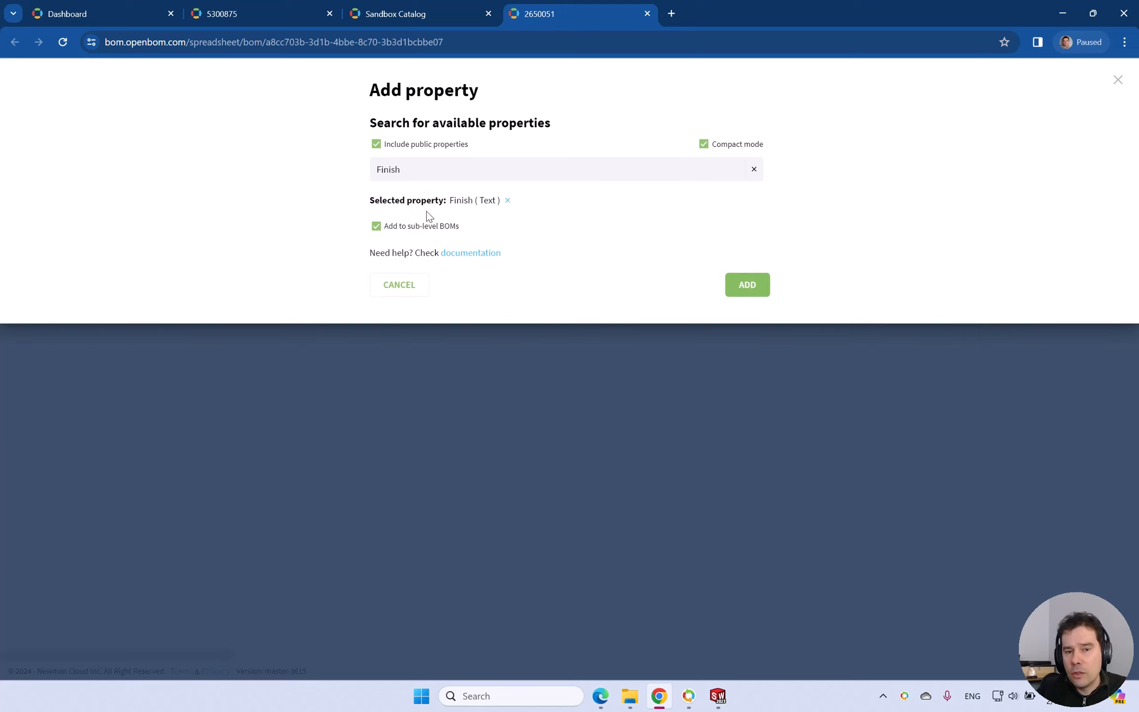
left_click(746, 287)
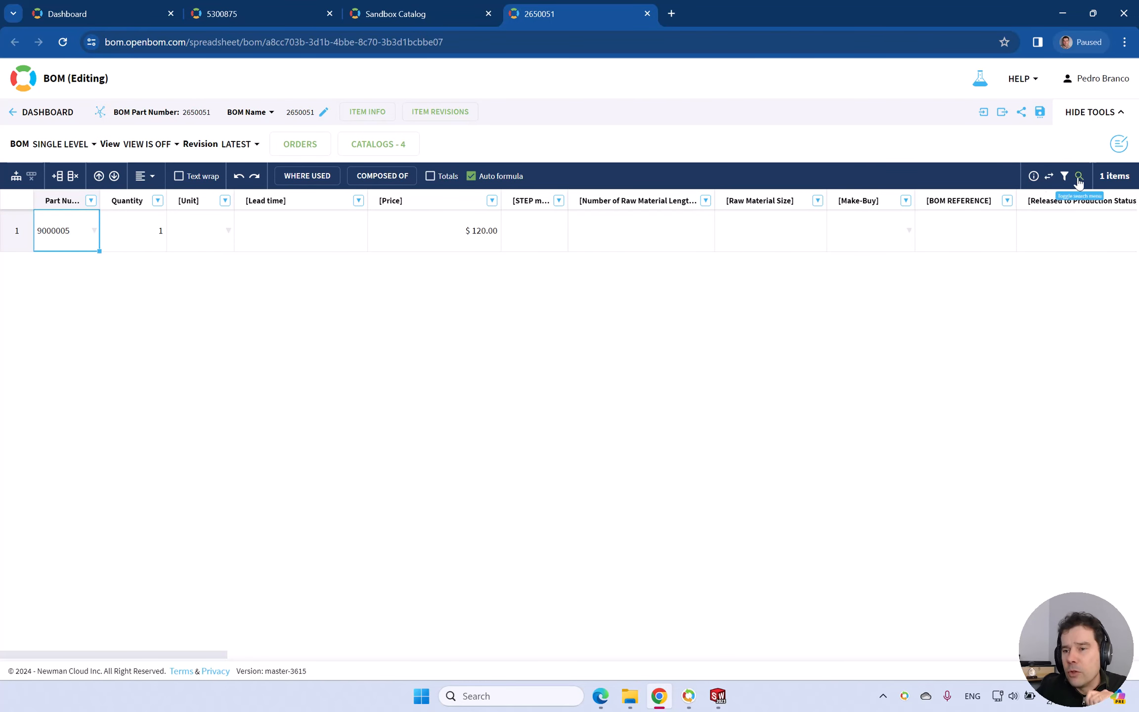
Reorder the BOM properties so that Finish comes directly after Unit, and apply the new property order.
left_click(1049, 176)
scroll(1005, 455, "down", 1)
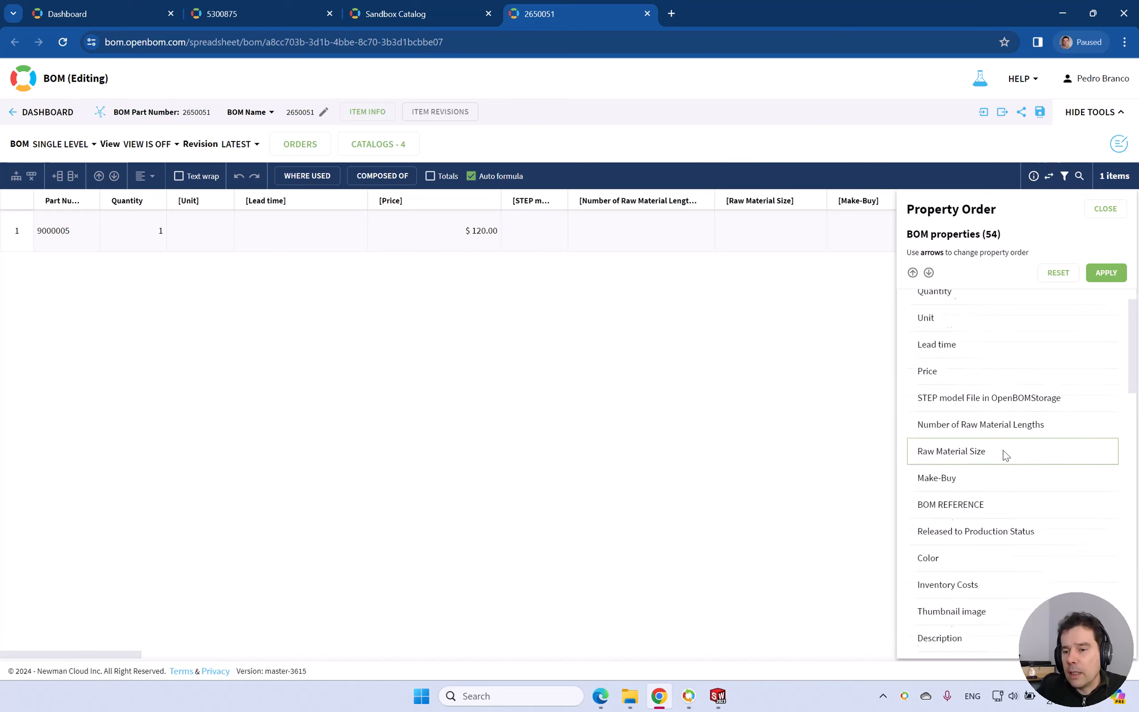
scroll(1005, 455, "down", 15)
left_click(961, 642)
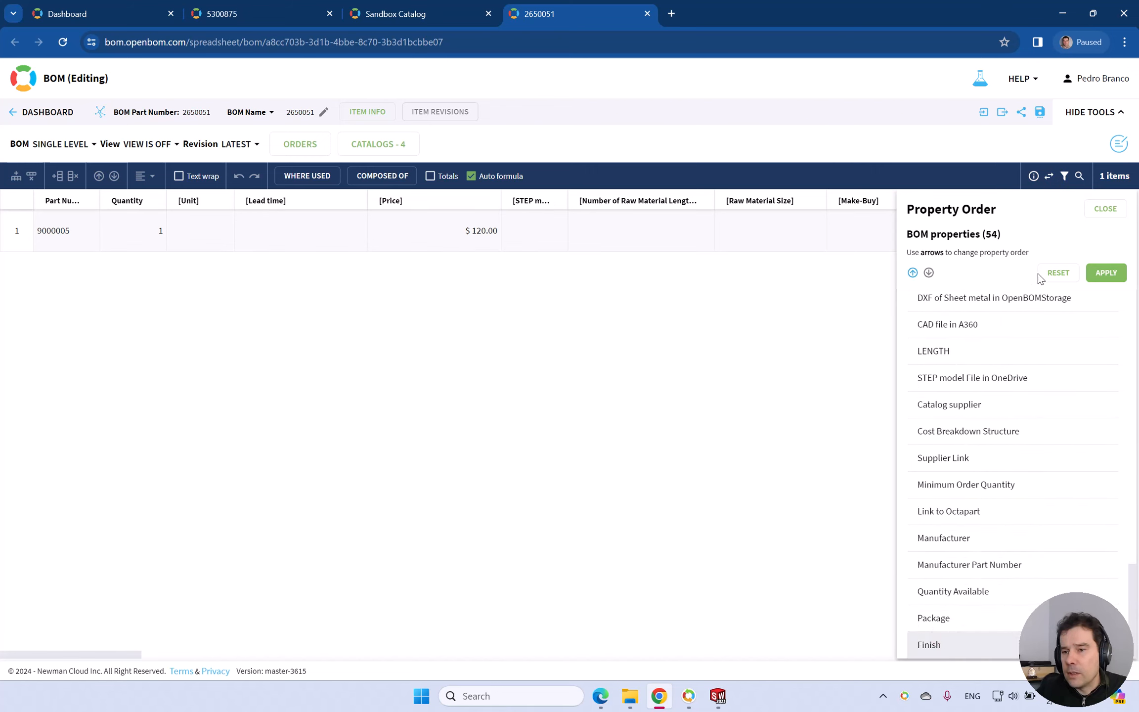
left_click(913, 273)
left_click(913, 273)
left_click(913, 272)
left_click(913, 273)
left_click(913, 273)
left_click(912, 272)
left_click(913, 273)
left_click(913, 272)
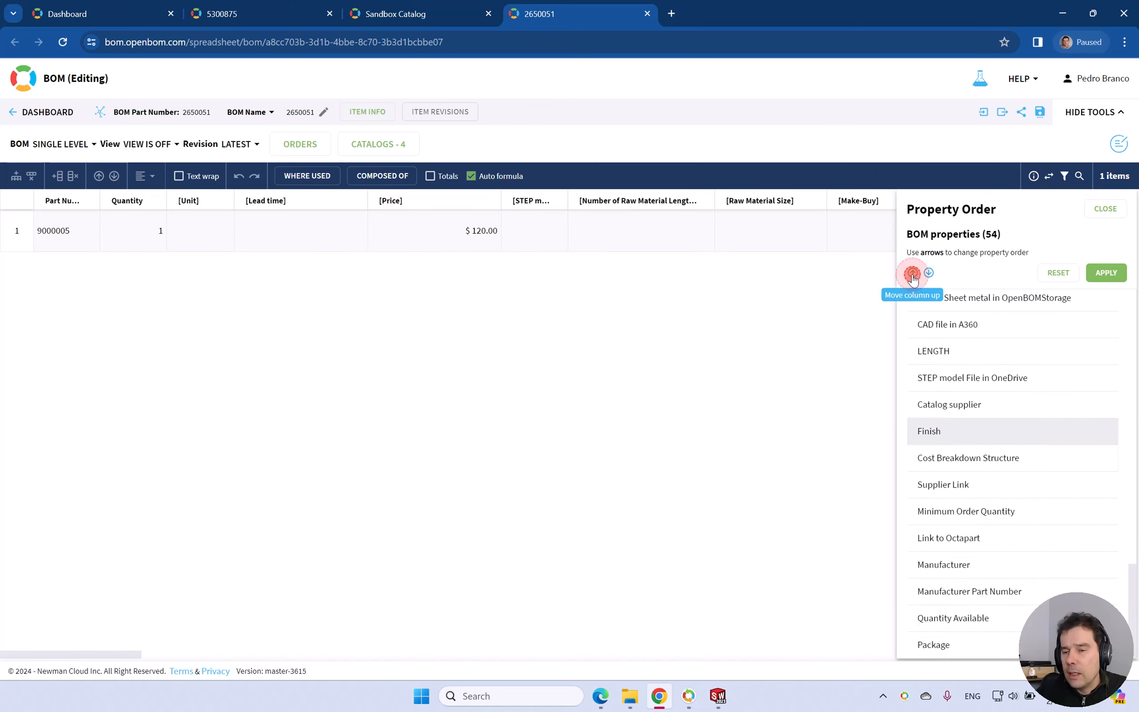
left_click(913, 272)
left_click(912, 273)
left_click(912, 273)
left_click(913, 272)
left_click(913, 273)
left_click(913, 272)
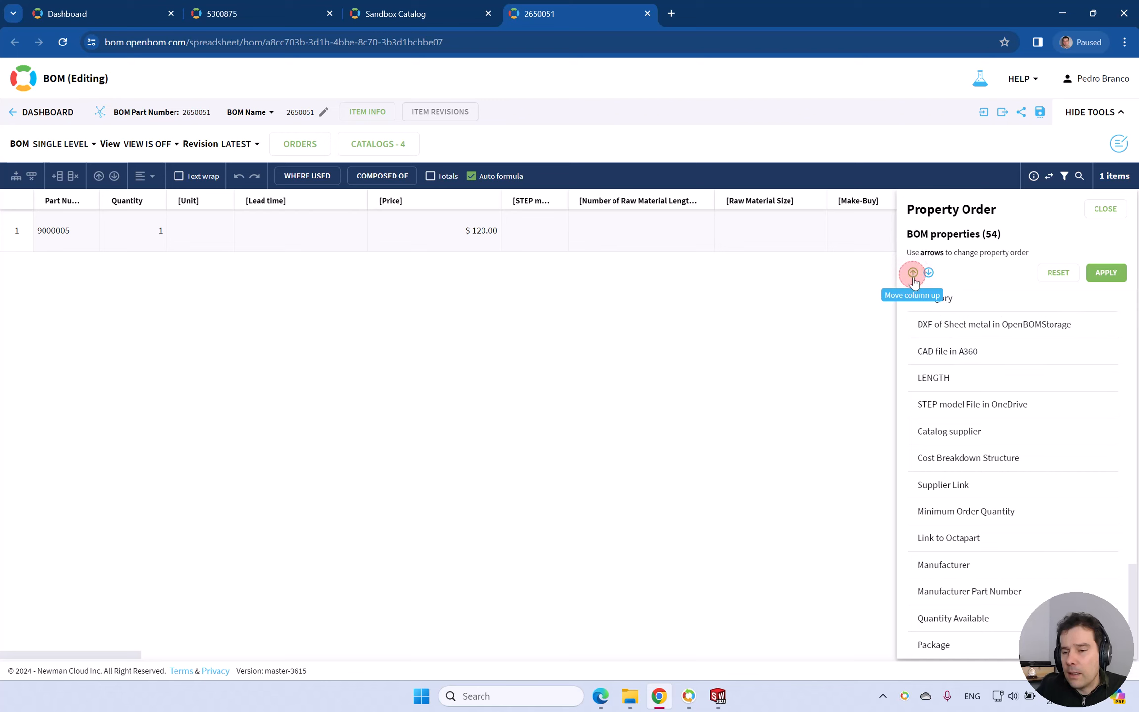
scroll(912, 326, "up", 4)
left_click(913, 273)
left_click(913, 273)
left_click(913, 273)
left_click(914, 273)
left_click(913, 273)
left_click(913, 273)
left_click(913, 273)
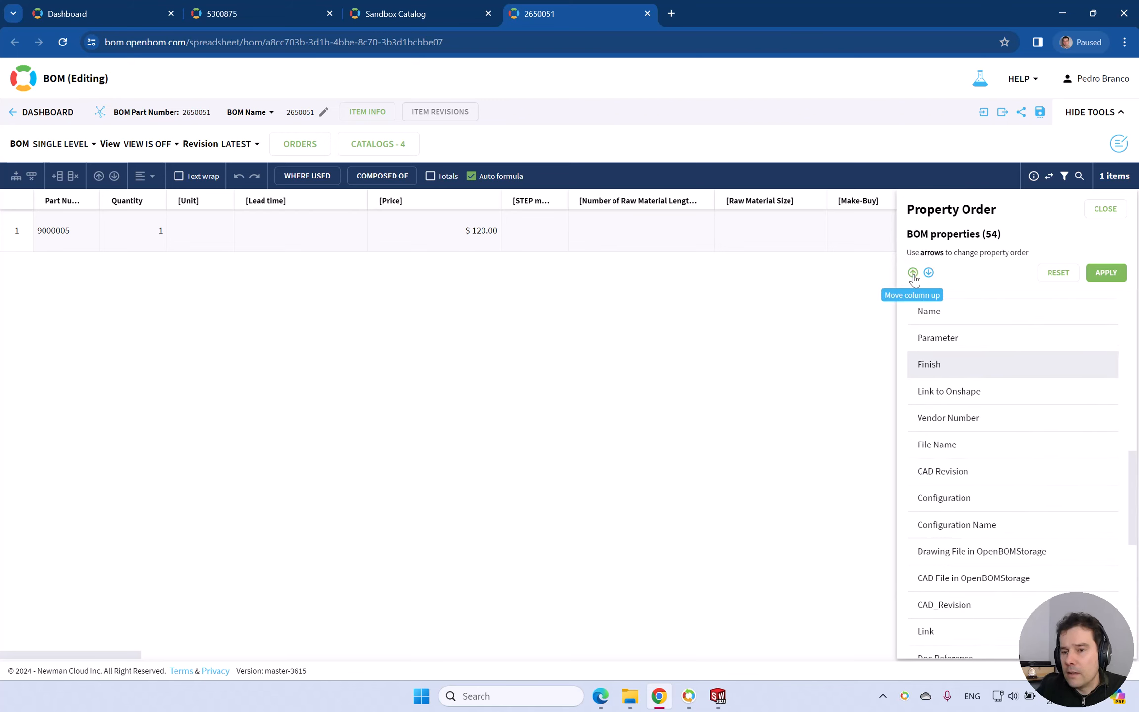
scroll(945, 327, "up", 4)
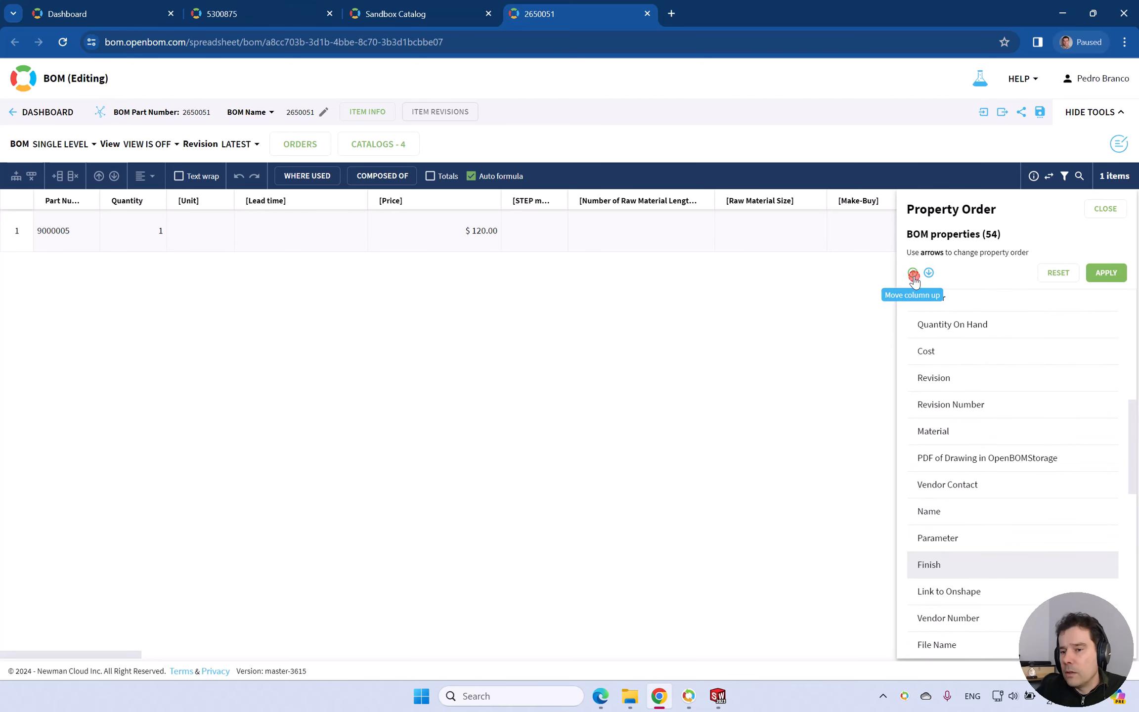
left_click(913, 273)
left_click(913, 273)
left_click(913, 273)
left_click(913, 273)
left_click(913, 273)
left_click(913, 273)
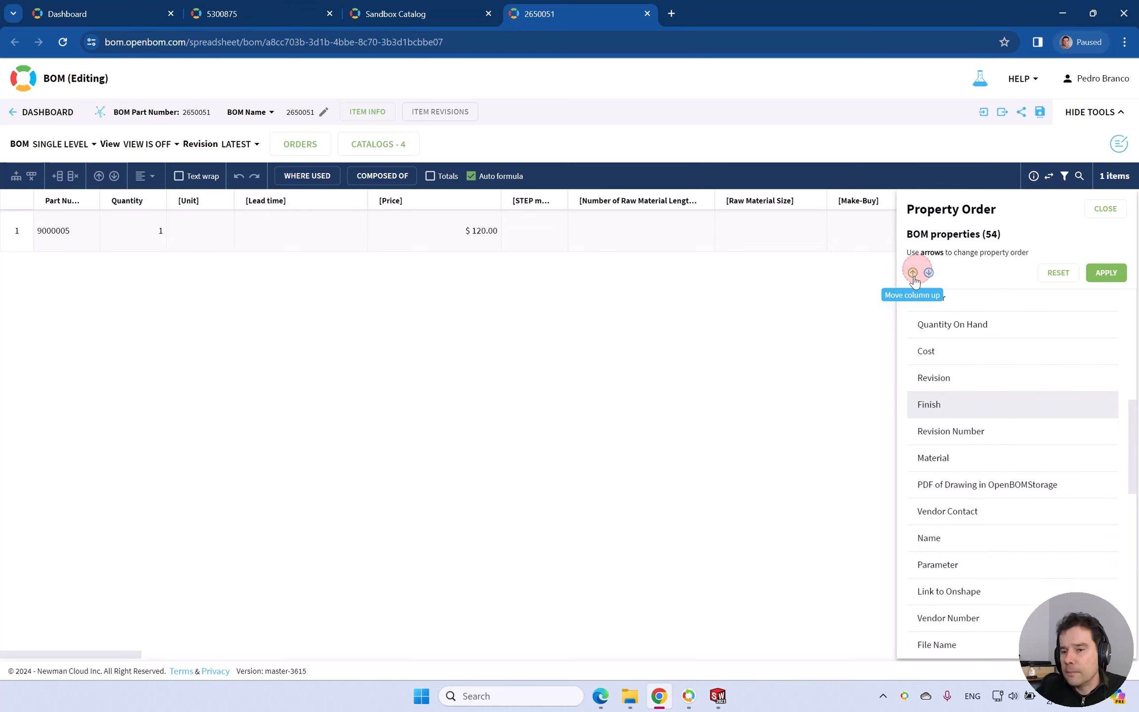
left_click(913, 273)
left_click(913, 273)
left_click(913, 273)
left_click(913, 273)
left_click(913, 272)
scroll(928, 341, "up", 6)
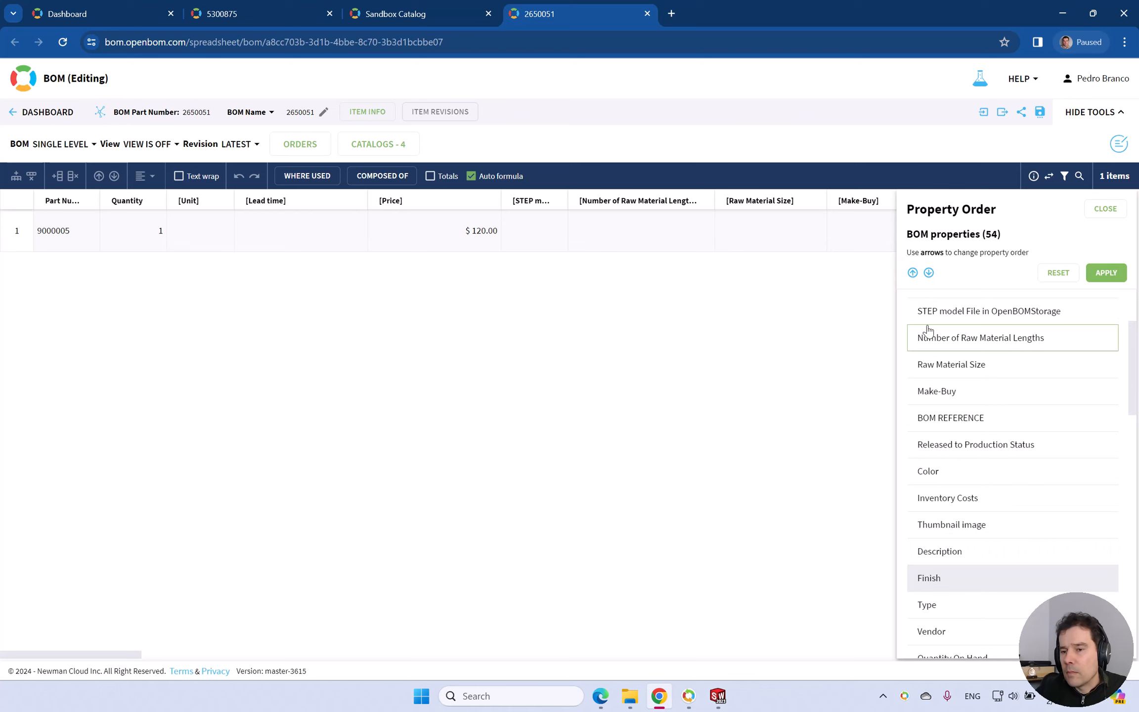
left_click(913, 273)
left_click(913, 273)
left_click(913, 273)
left_click(913, 273)
left_click(913, 273)
left_click(914, 273)
left_click(913, 273)
left_click(913, 273)
left_click(913, 273)
left_click(914, 273)
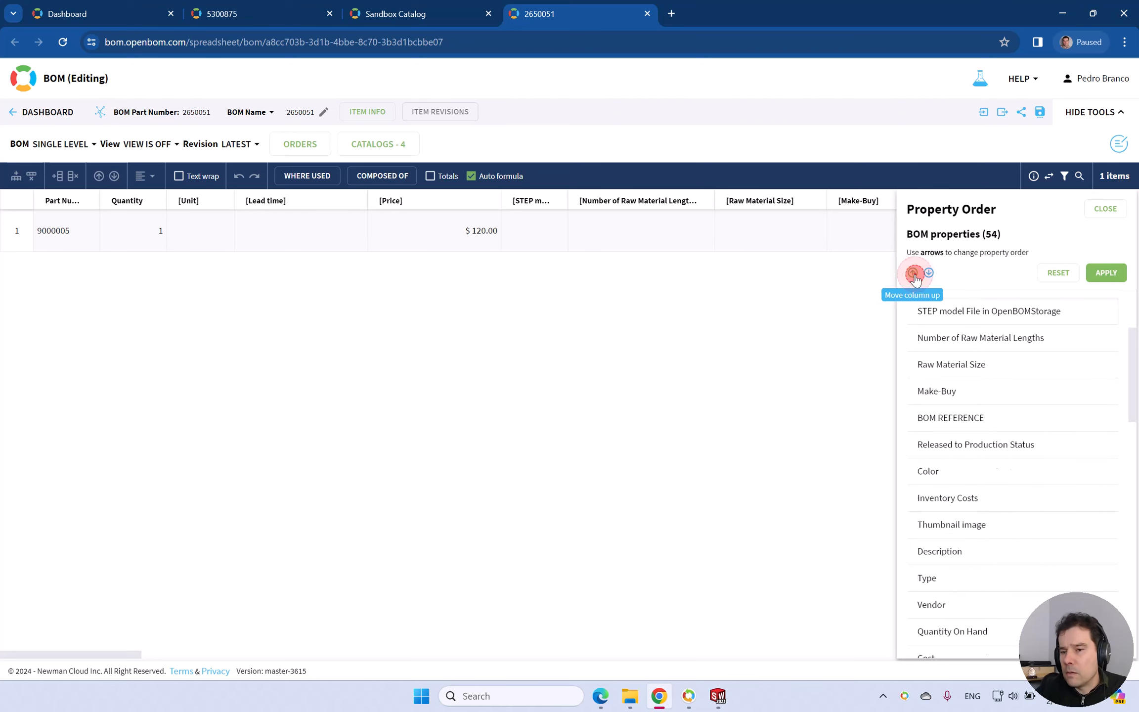
left_click(913, 273)
left_click(913, 273)
scroll(929, 331, "up", 3)
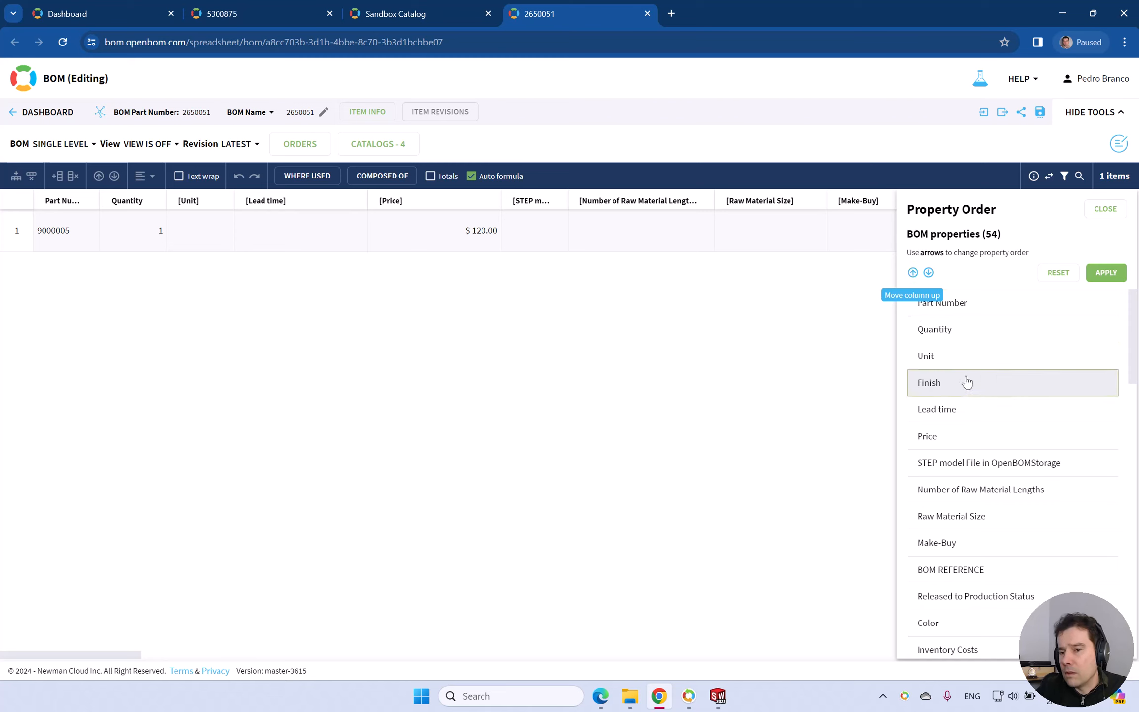
left_click(1107, 276)
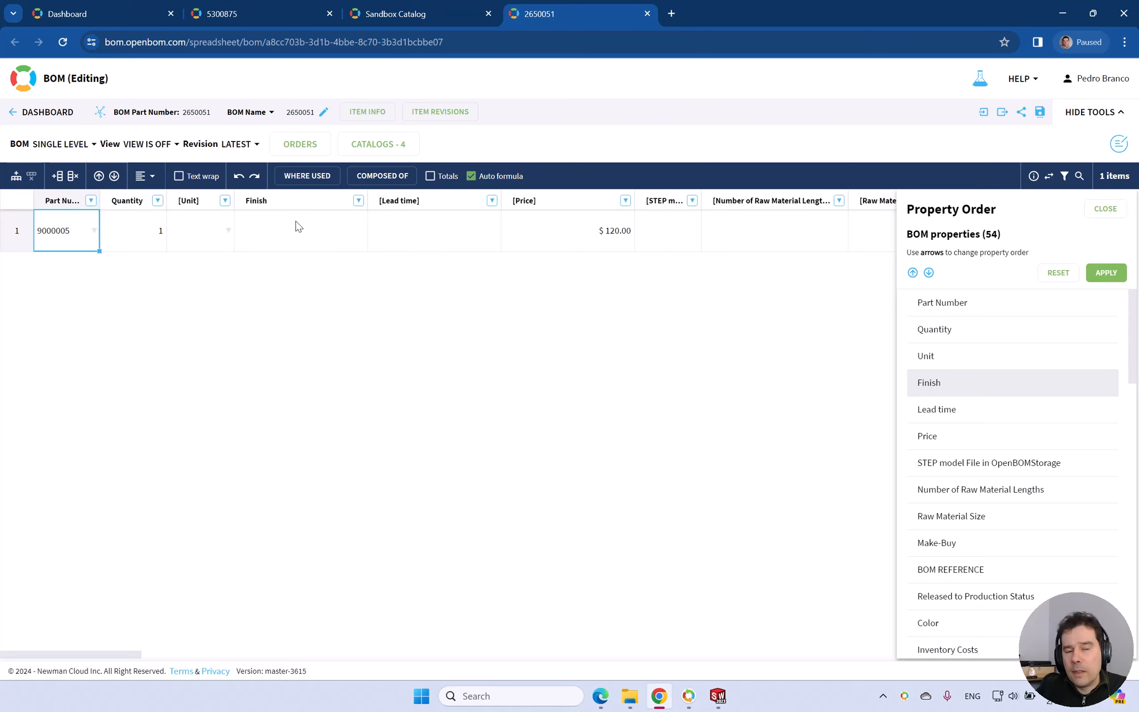
left_click(1106, 208)
Examine the Finish property's info, including its property table, type and data source.
left_click(358, 200)
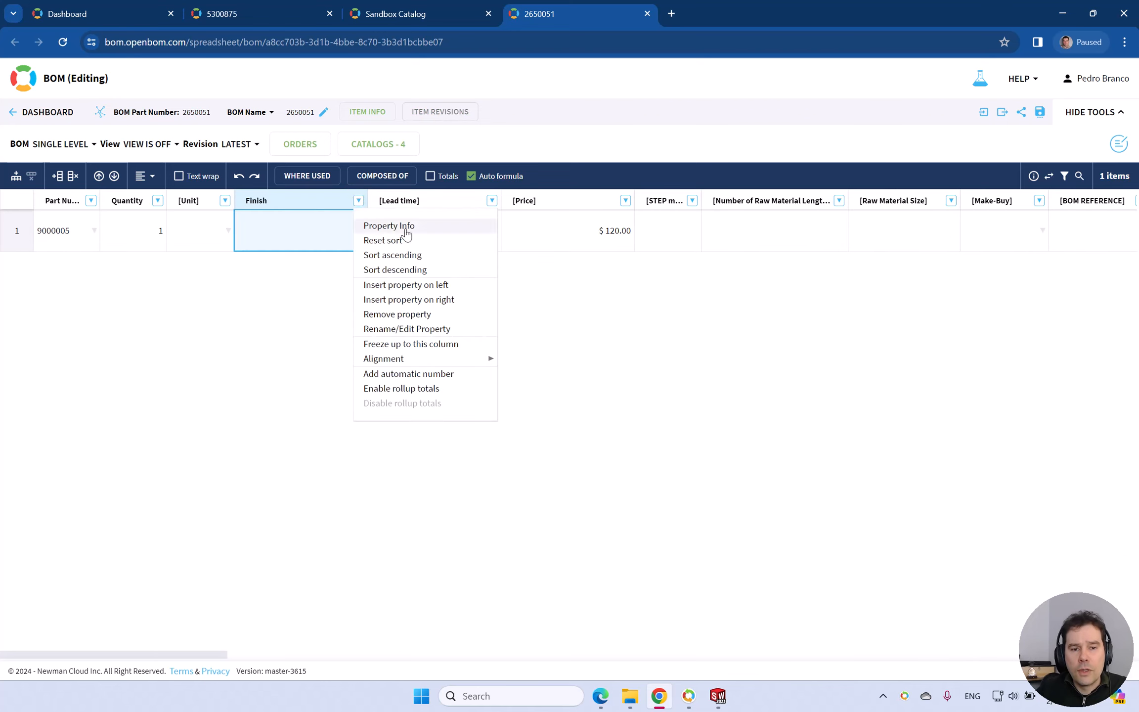
left_click(424, 231)
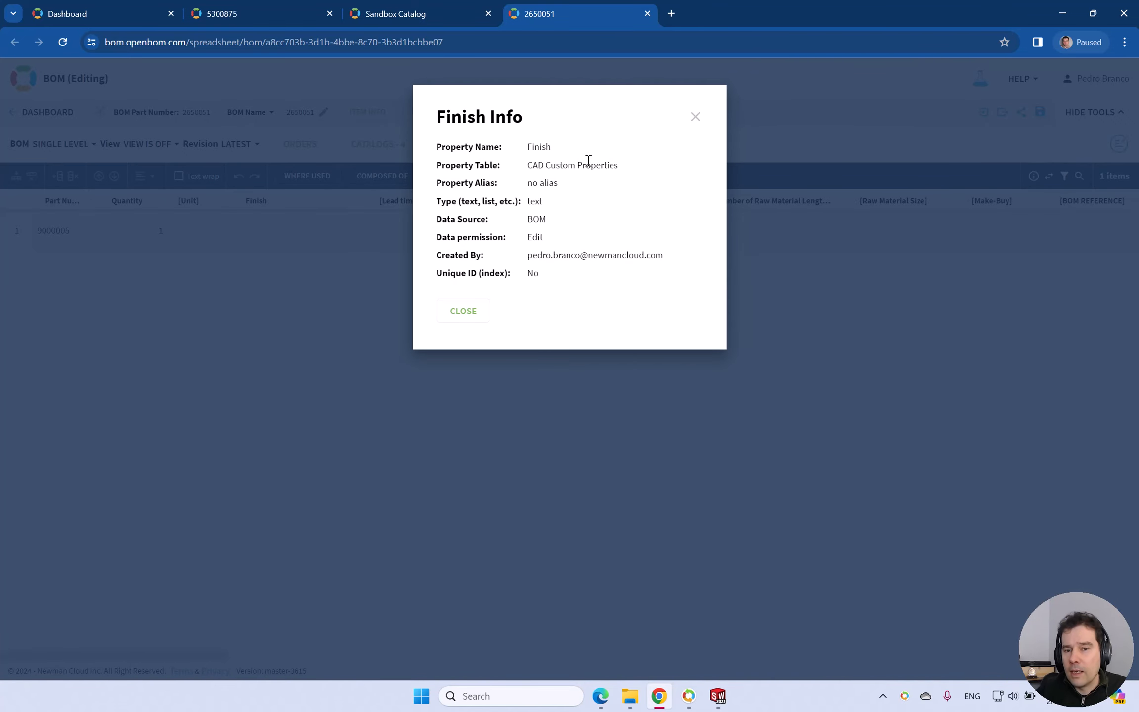
left_click(695, 117)
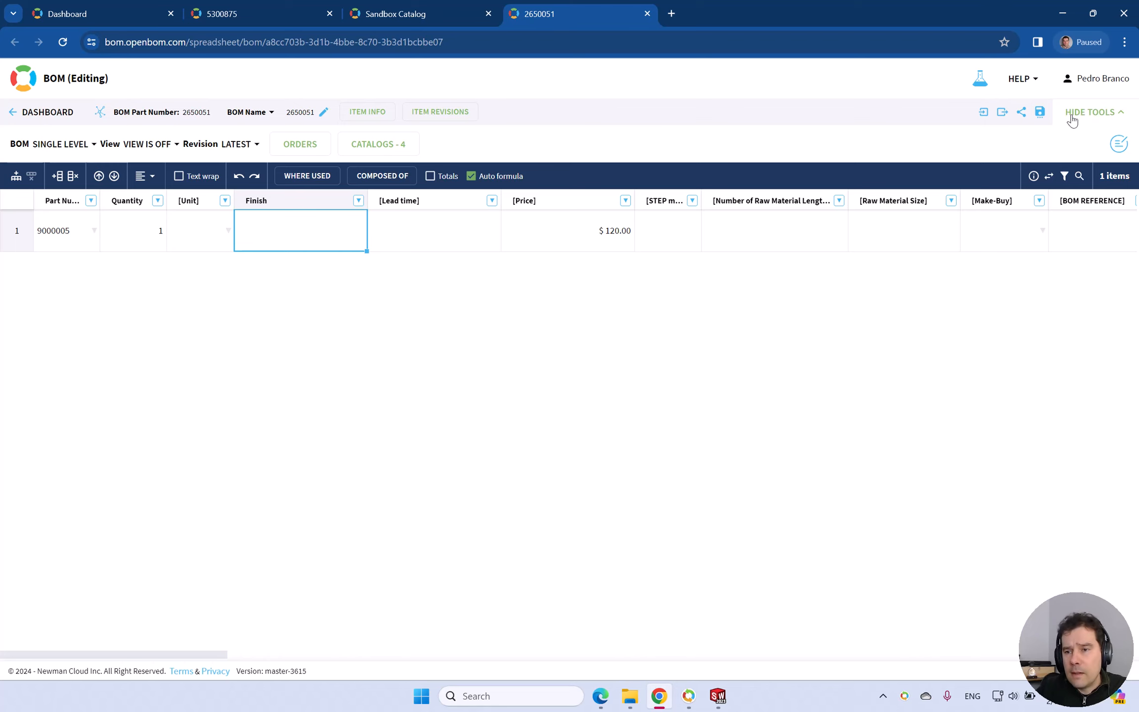
left_click(1039, 112)
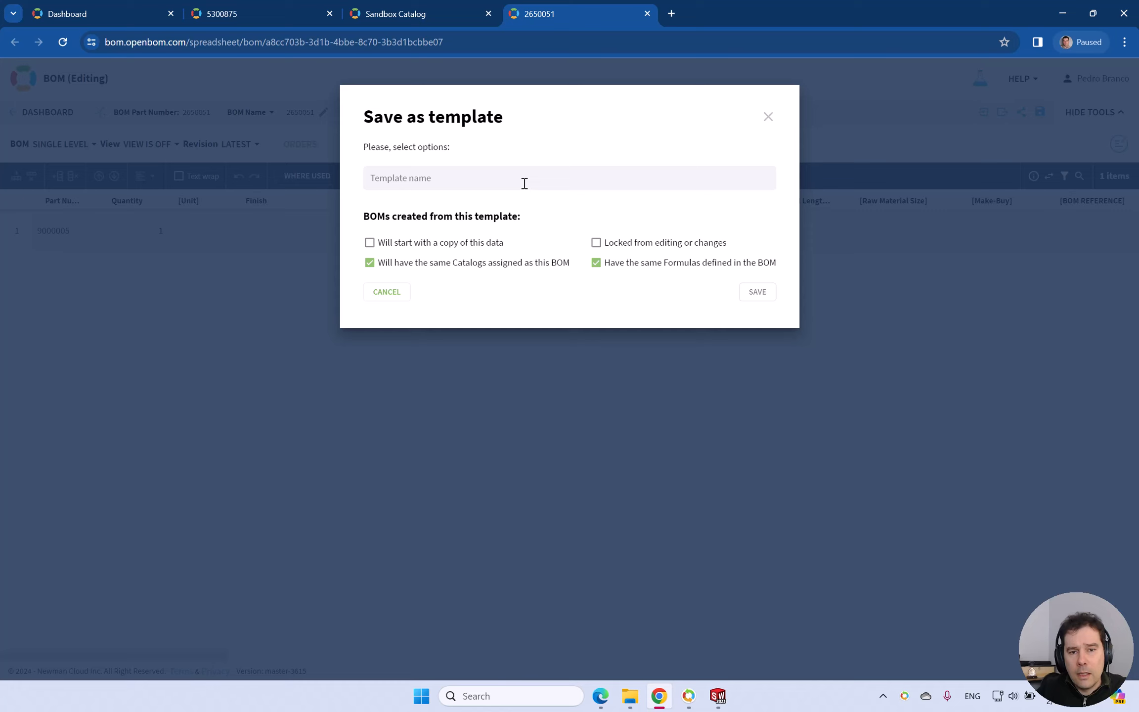
left_click(525, 183)
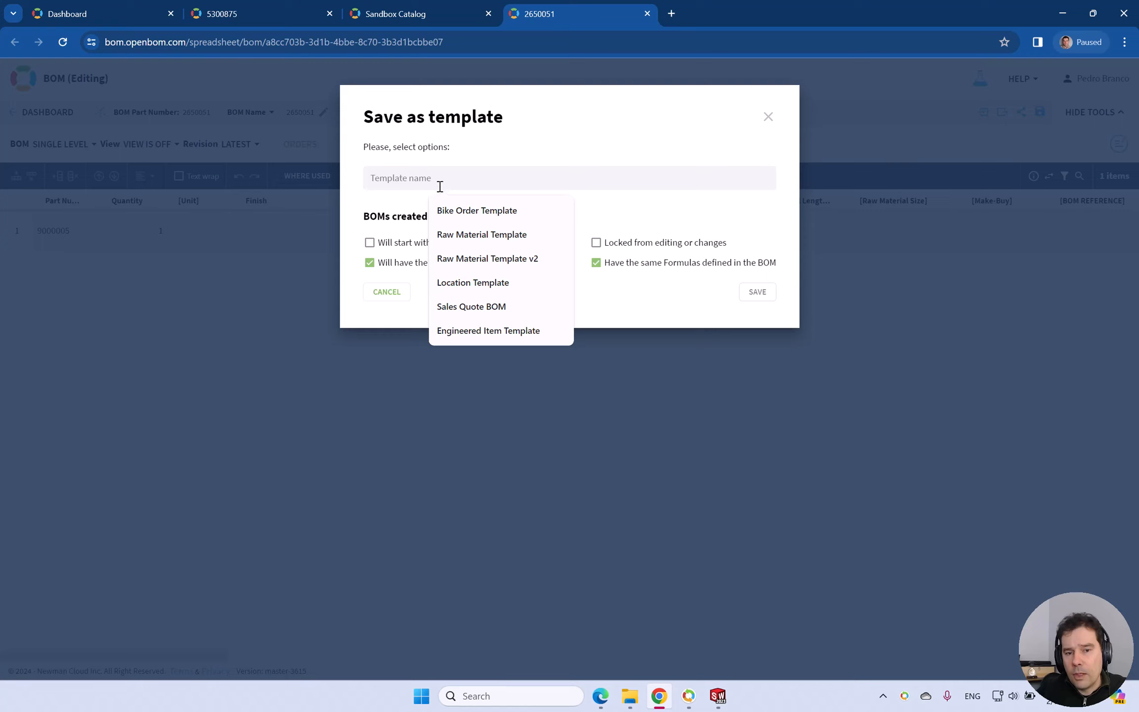
left_click(500, 331)
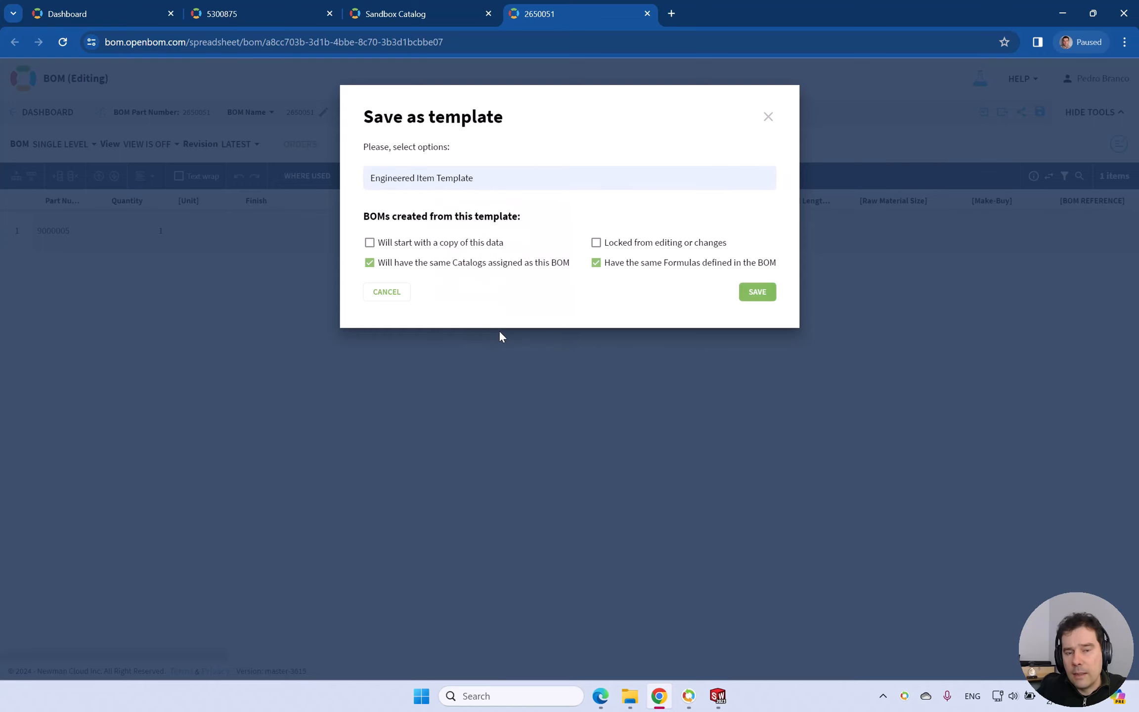
left_click(410, 243)
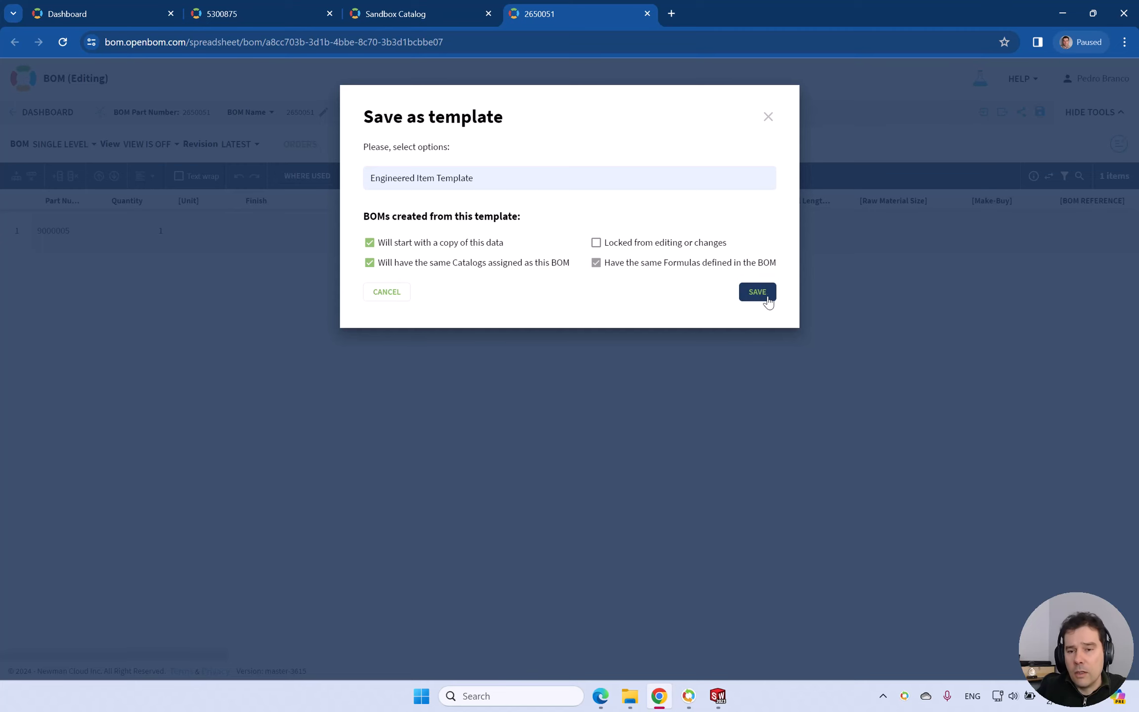
left_click(387, 292)
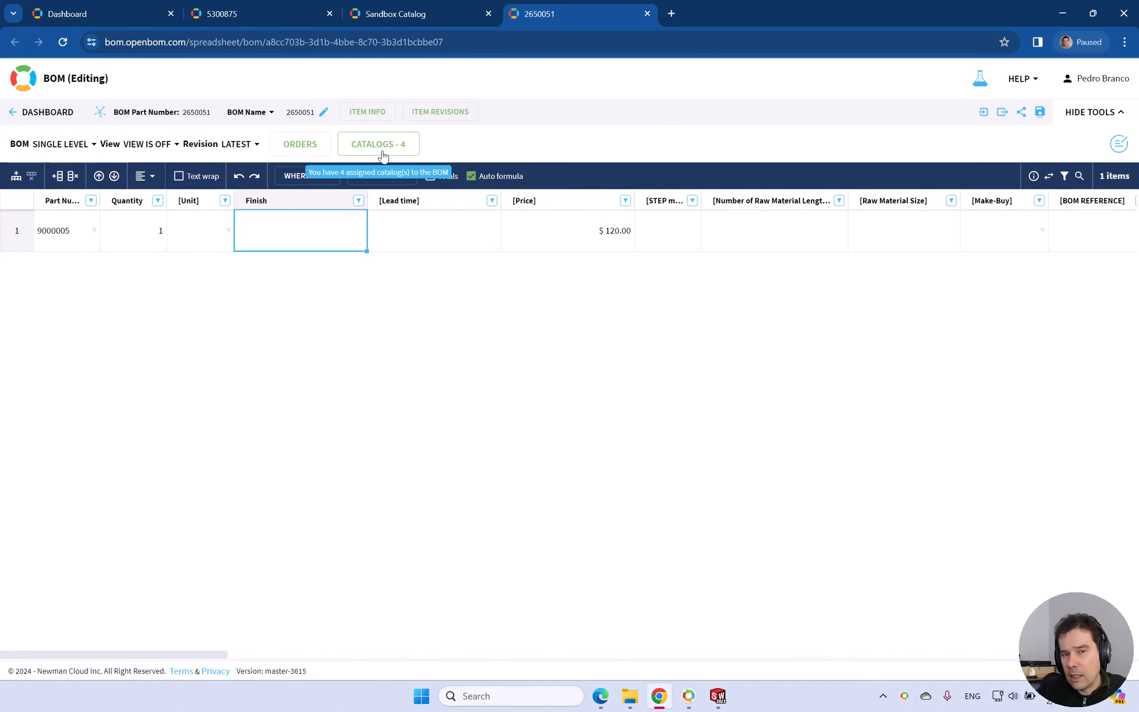
Review which catalogs are assigned to the BOM.
left_click(378, 144)
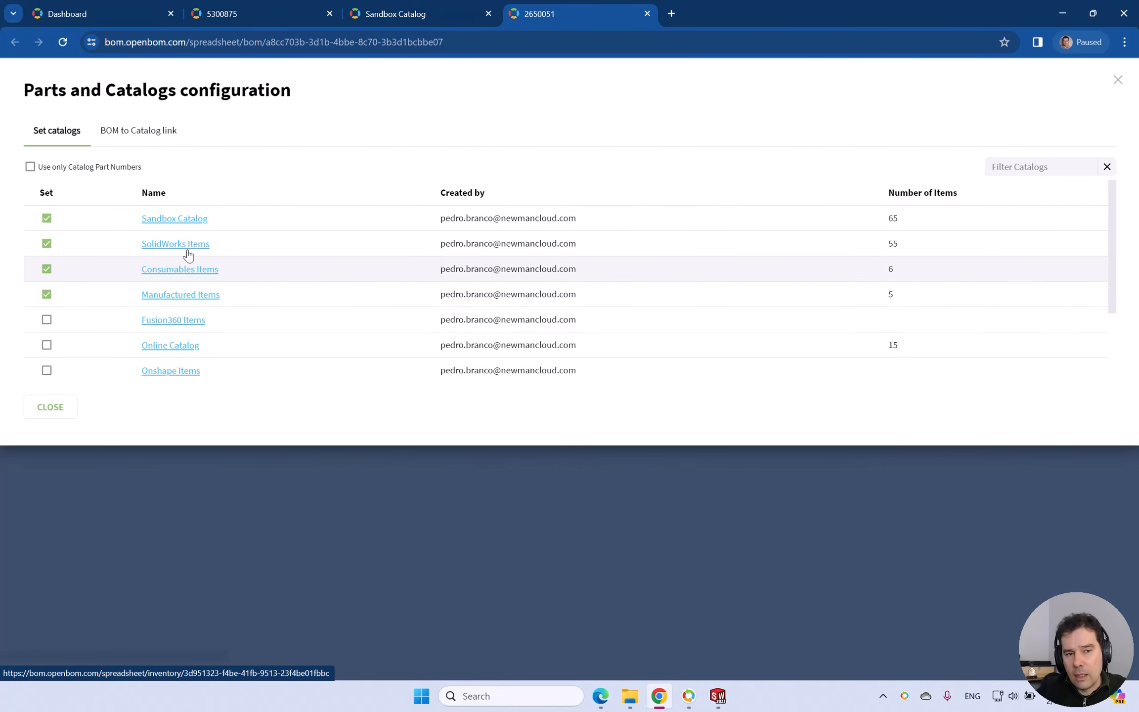
left_click(1120, 82)
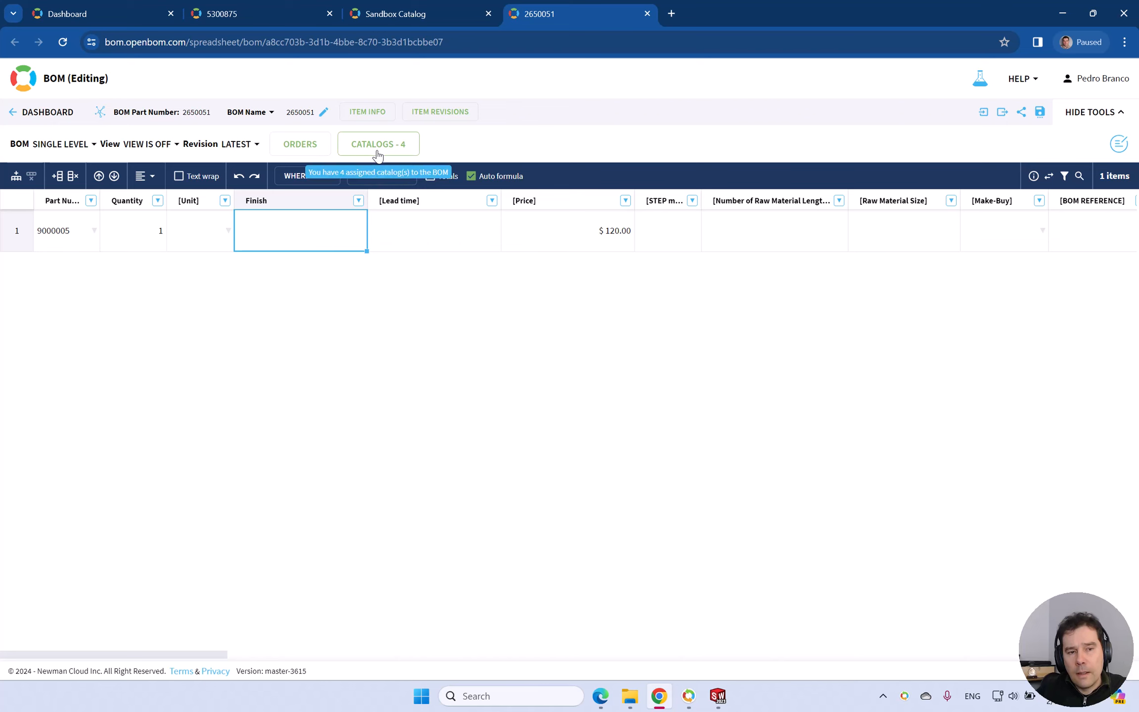
Save the BOM as Engineered Item Template, starting new BOMs with a copy of its data, and replace the existing template of that name.
left_click(1039, 113)
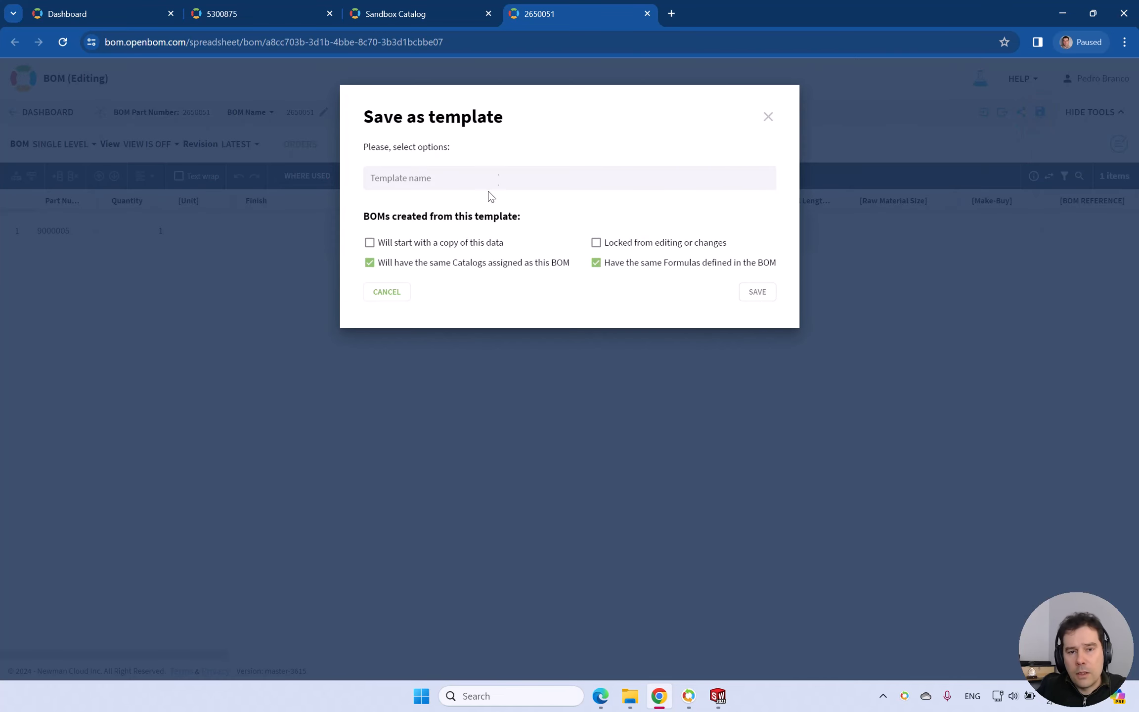
left_click(493, 177)
left_click(523, 331)
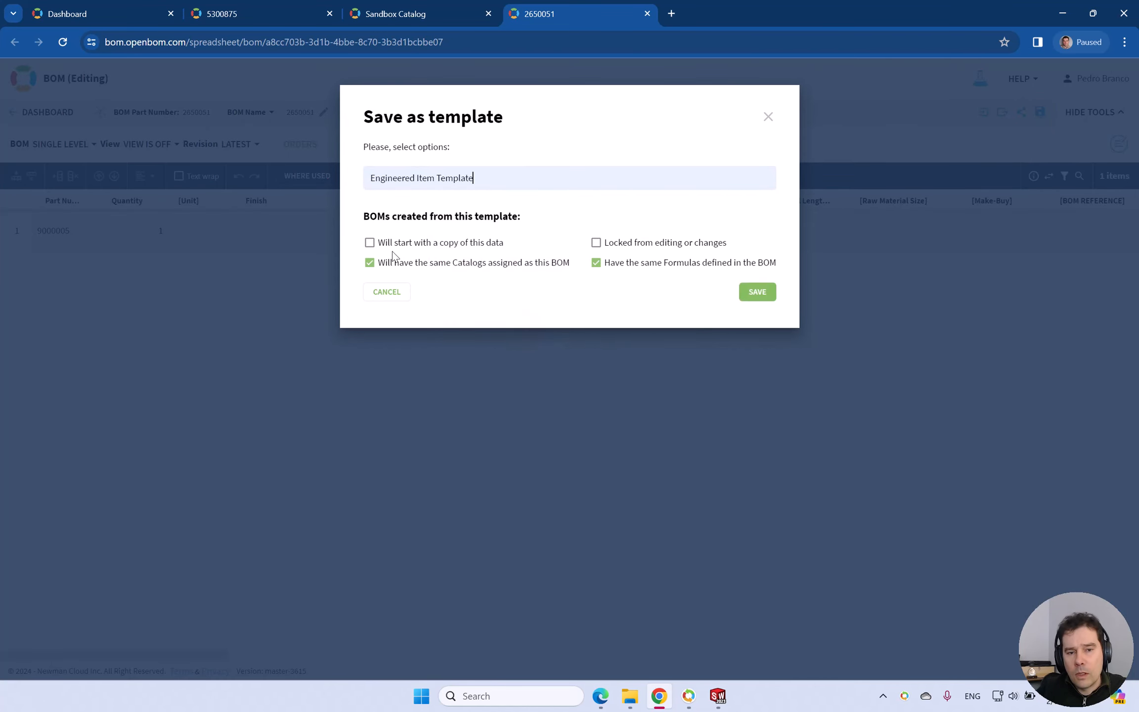
left_click(378, 242)
left_click(756, 295)
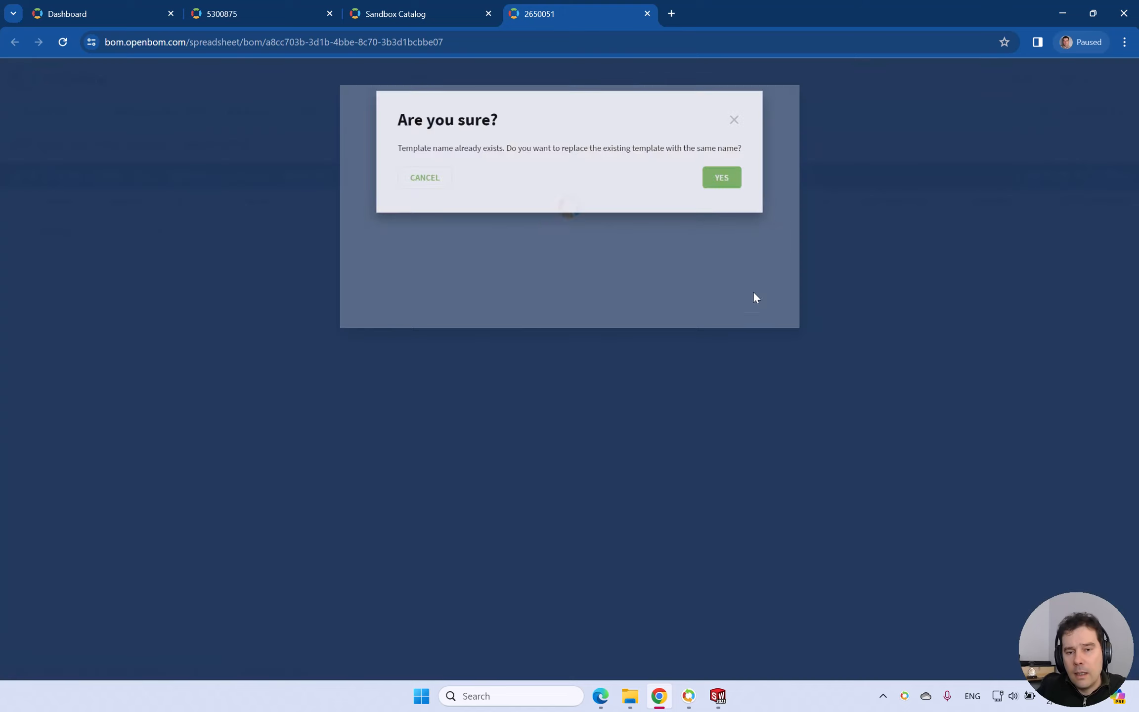
left_click(736, 190)
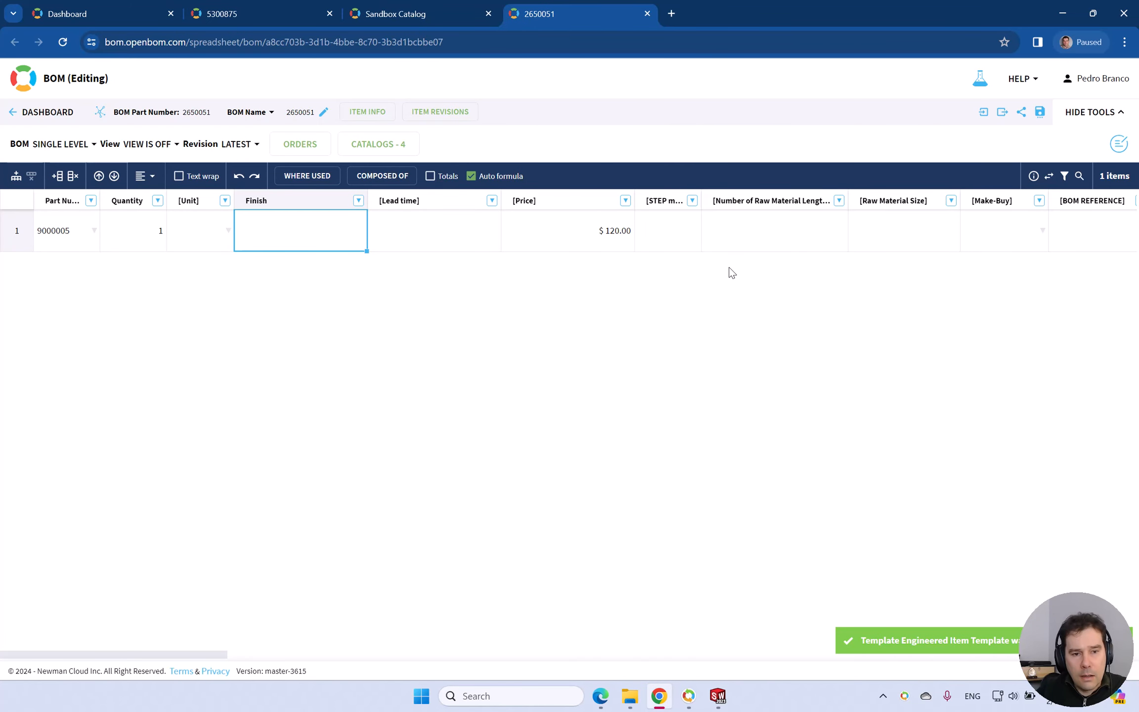
Switch to the SW-04077 assembly in SOLIDWORKS and accept the OpenBOM settings with Sandbox Catalog and Engineered Item Template.
key("alt+Tab")
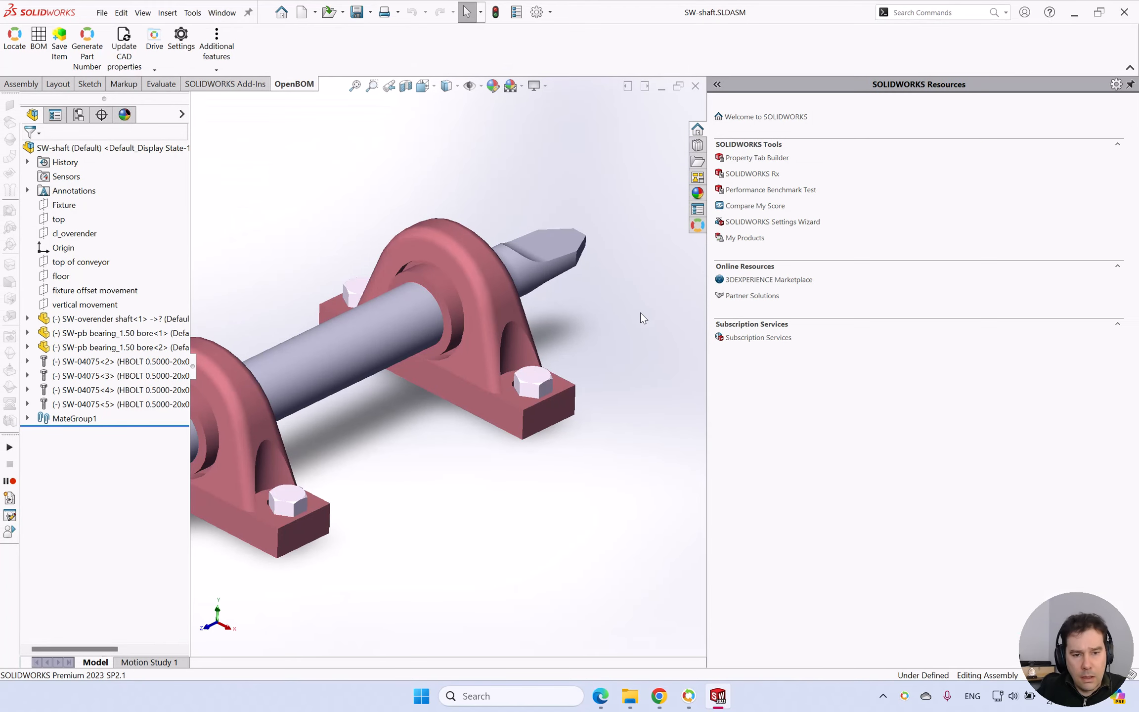
key("ctrl+Tab")
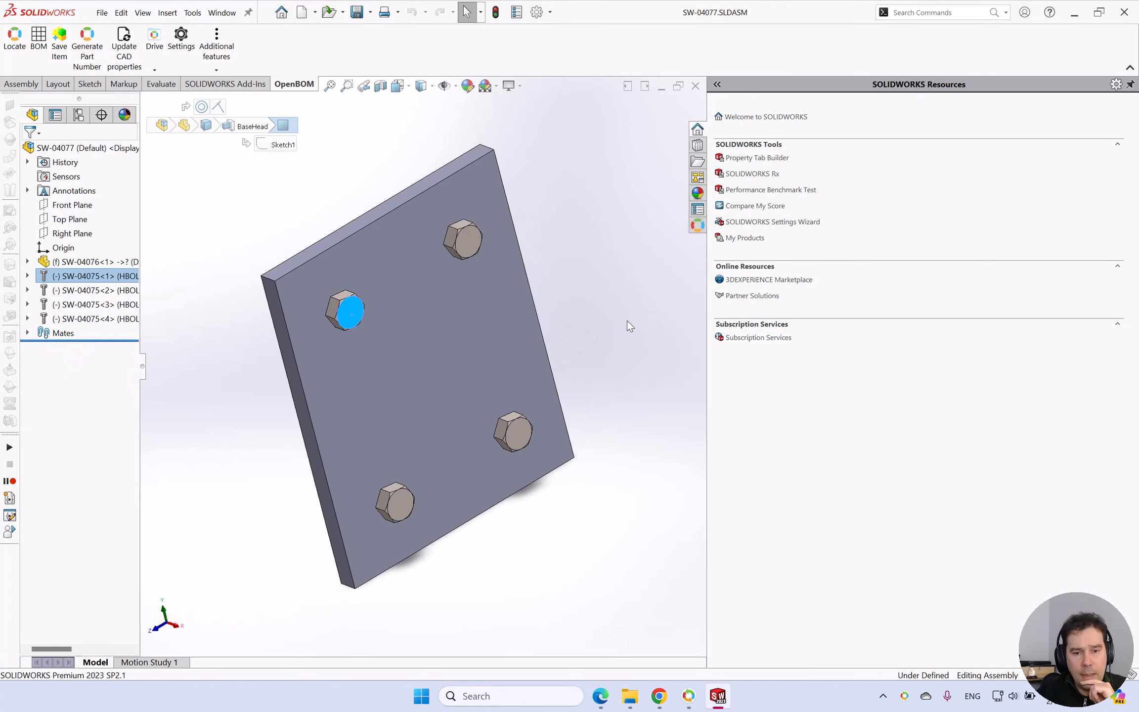
left_click(179, 49)
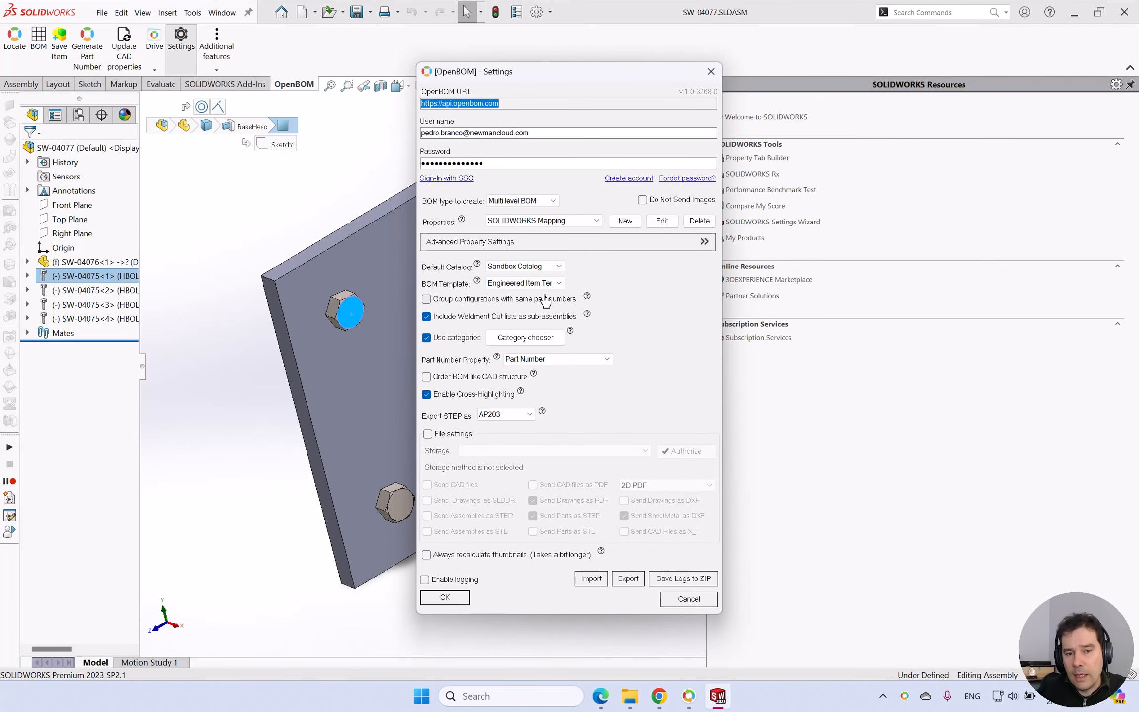
left_click(458, 600)
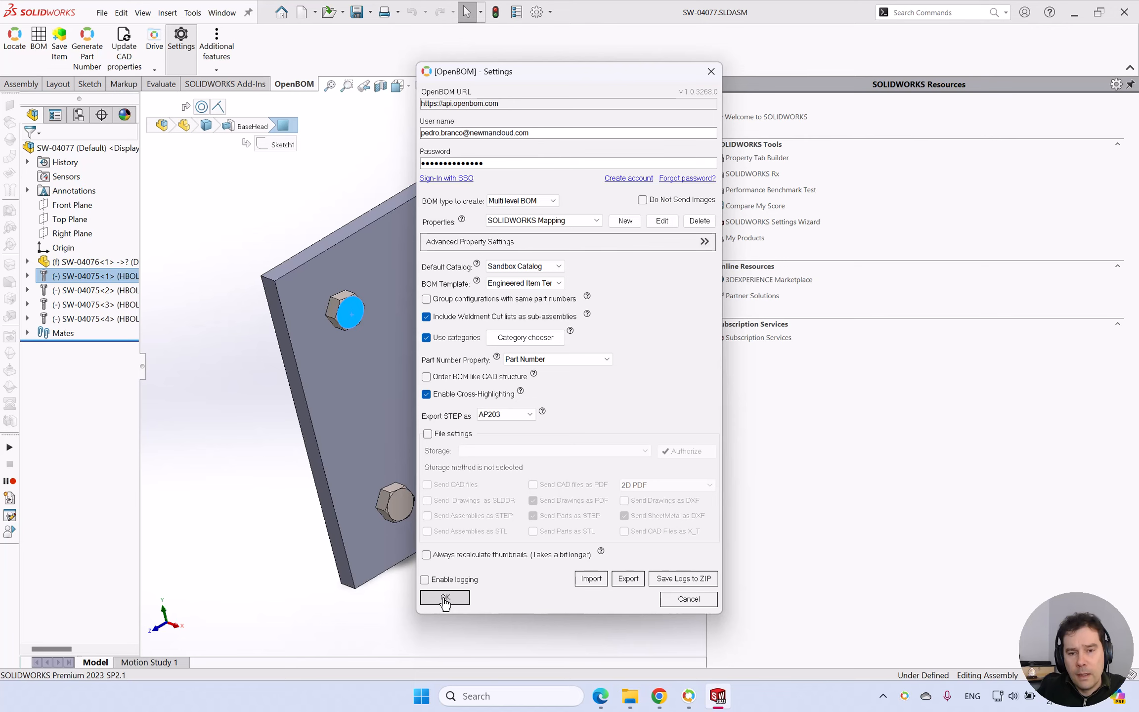
left_click(445, 598)
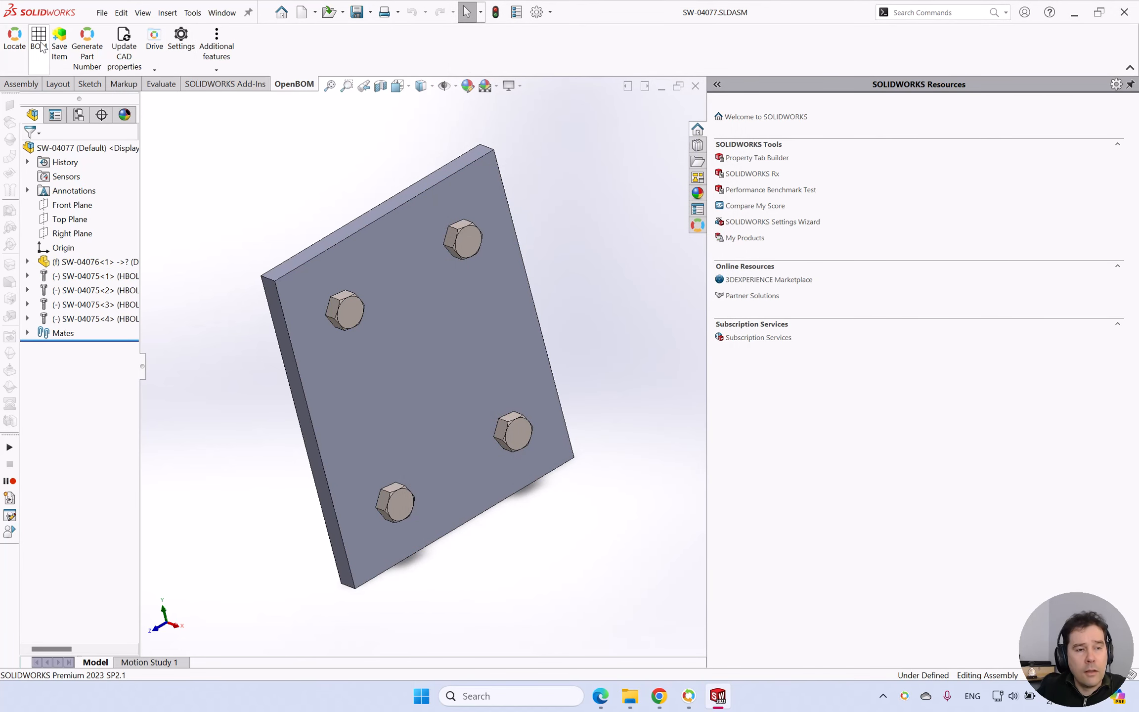
Create a multi-level BOM from the SW-04077 assembly using Engineered Item Template and open it in OpenBOM.
left_click(40, 45)
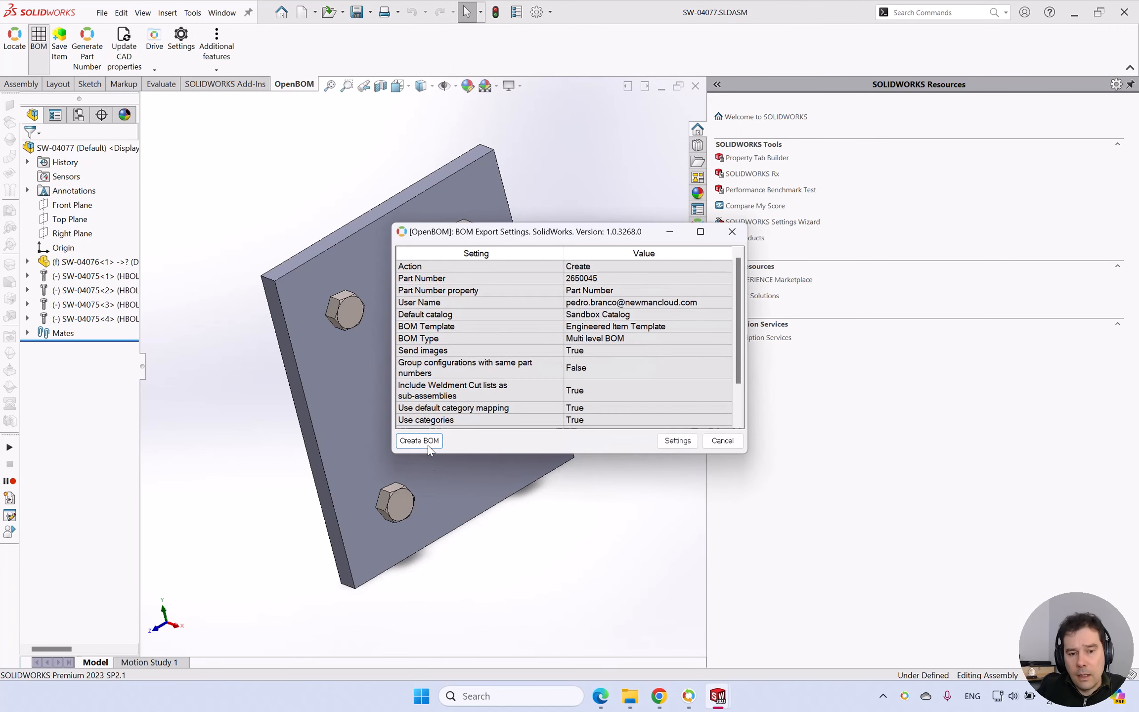
left_click(428, 446)
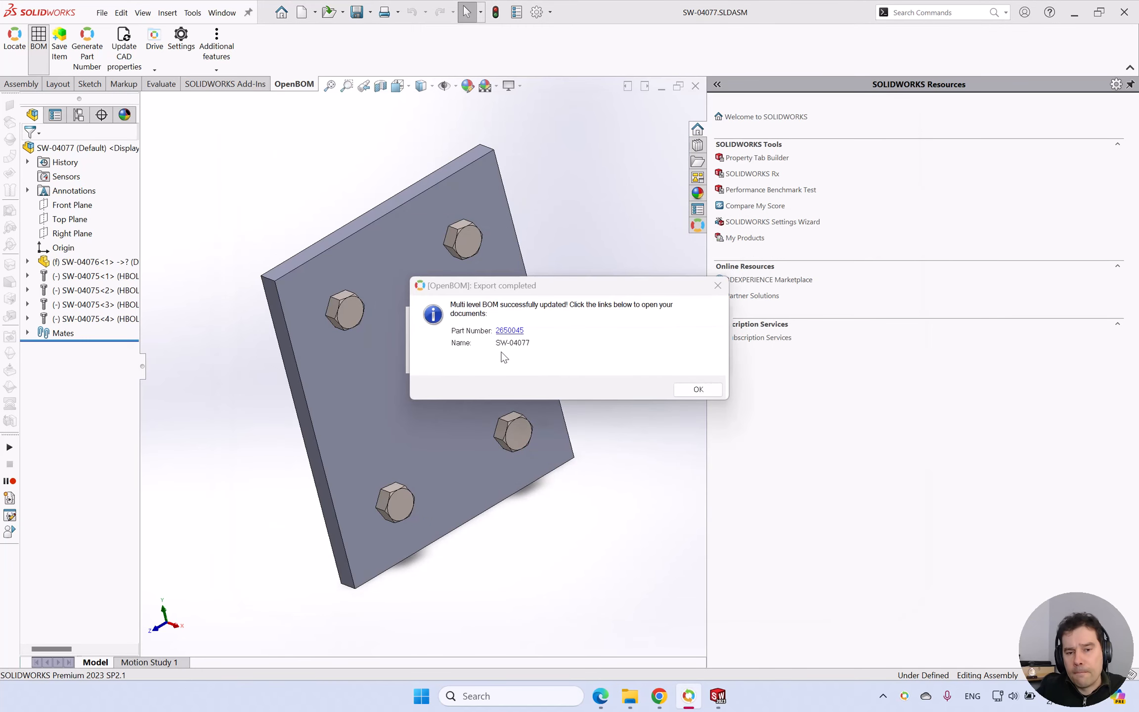
left_click(511, 333)
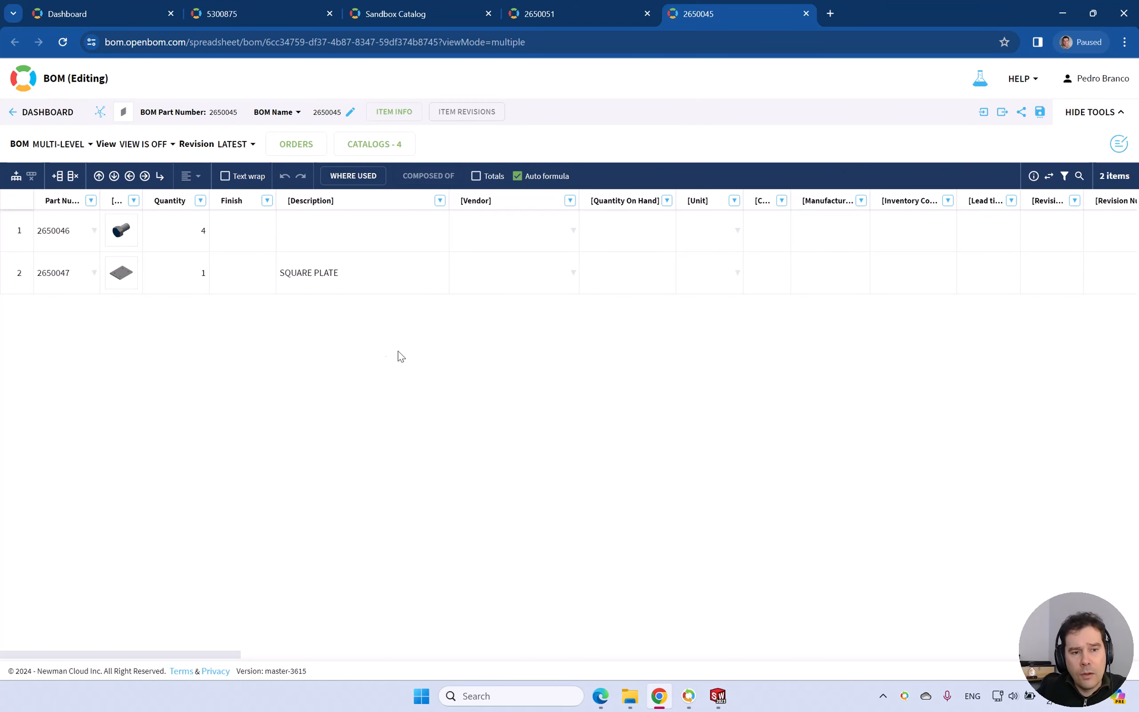
Set the Finish of bolt 2650046 to "ZInc Plated" in the 2650045 BOM.
left_click(242, 228)
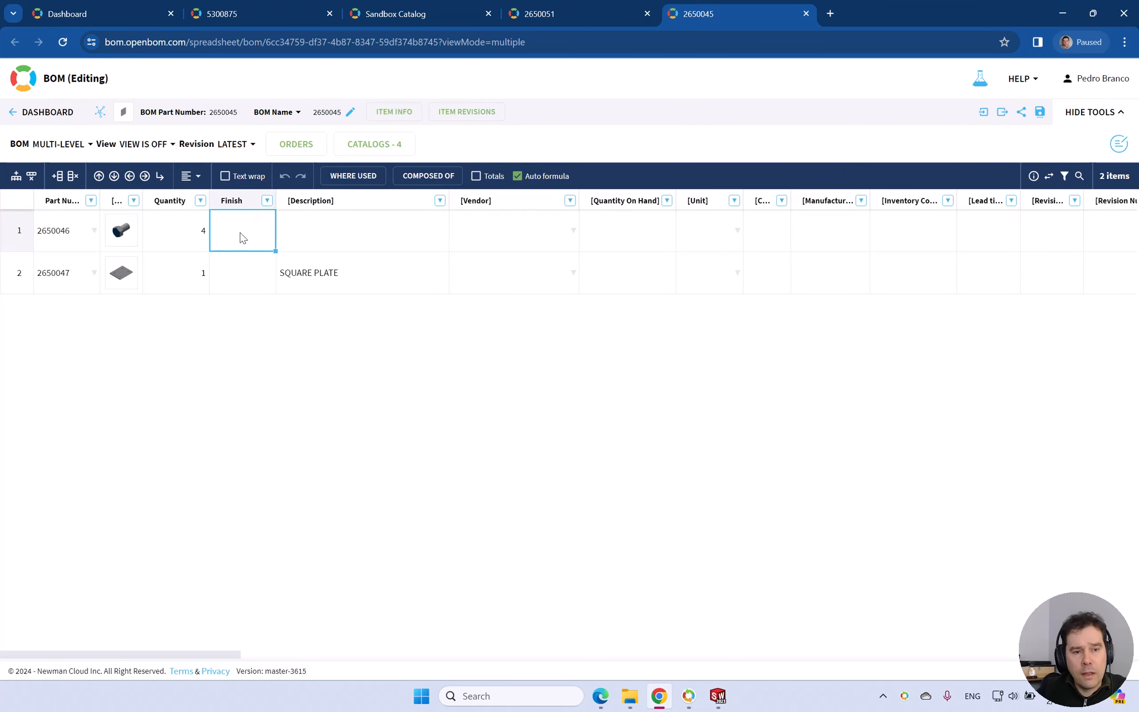
double_click(242, 230)
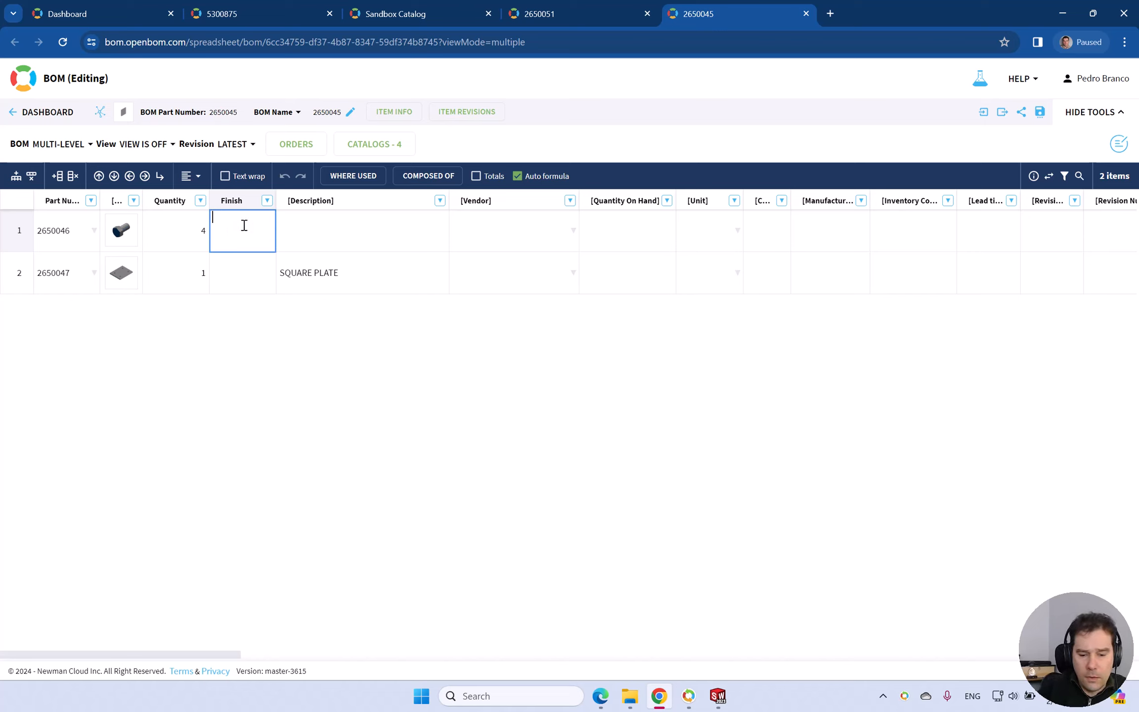
type("ZInc Plated")
Set the Finish of the SQUARE PLATE item 2650047 to "Painted".
left_click(245, 272)
double_click(250, 270)
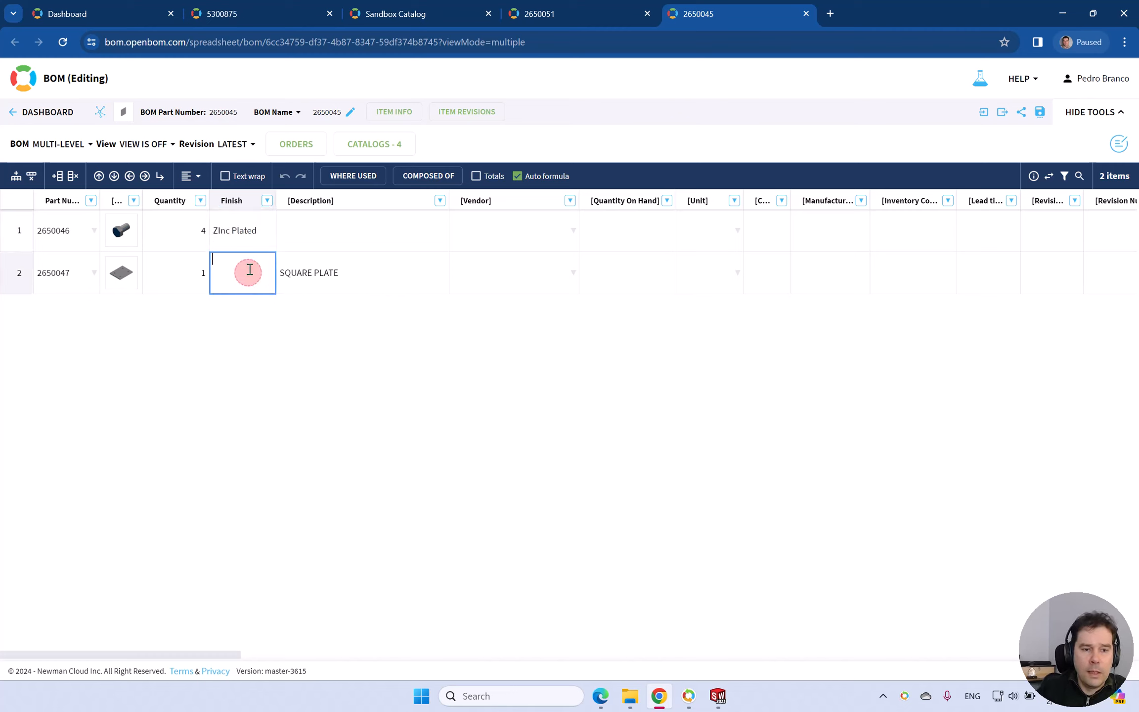
type("Paited")
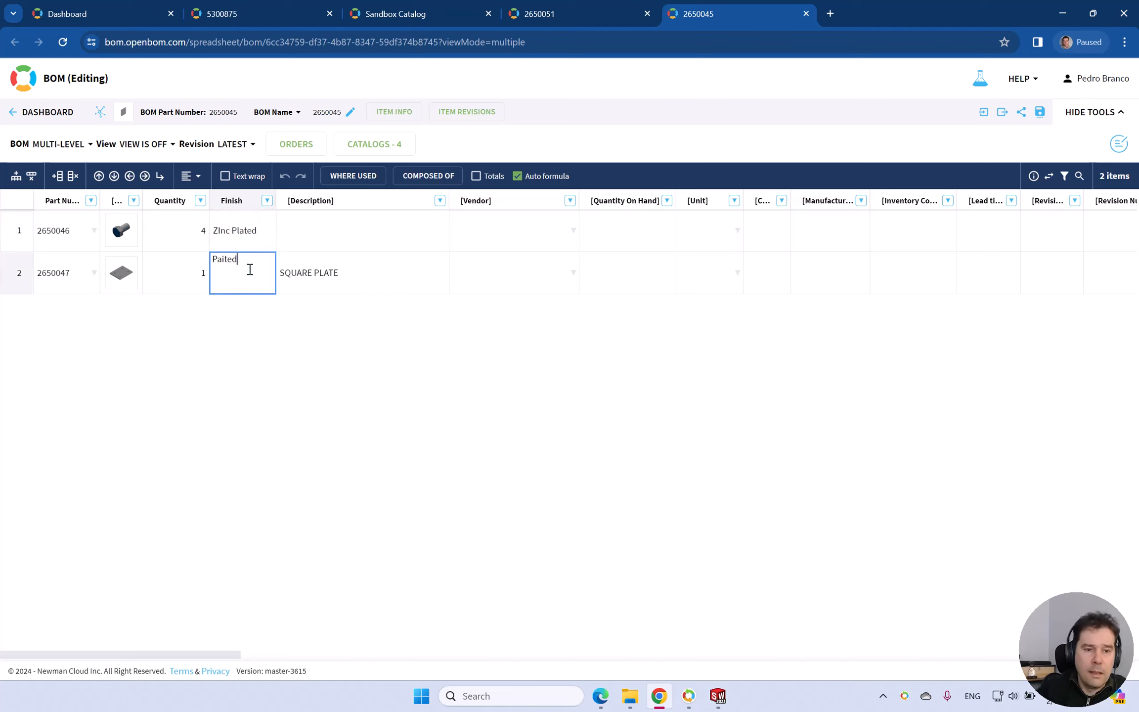
key("Left")
key("Left")
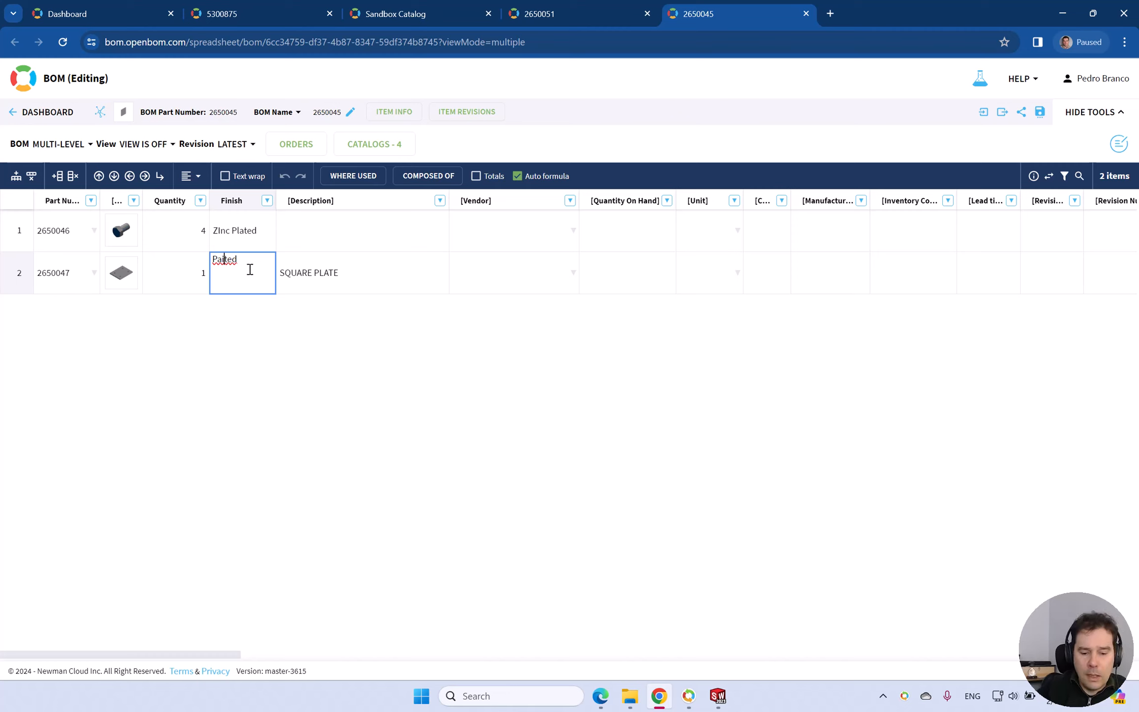
type("n")
left_click(329, 377)
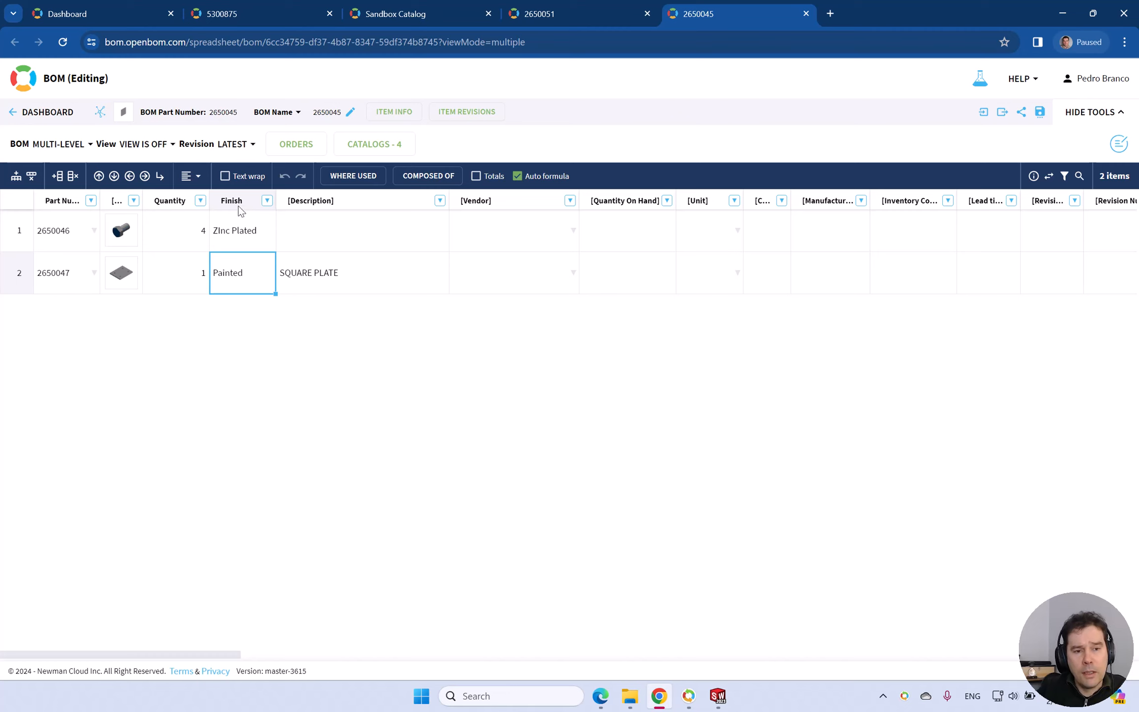
left_click(311, 392)
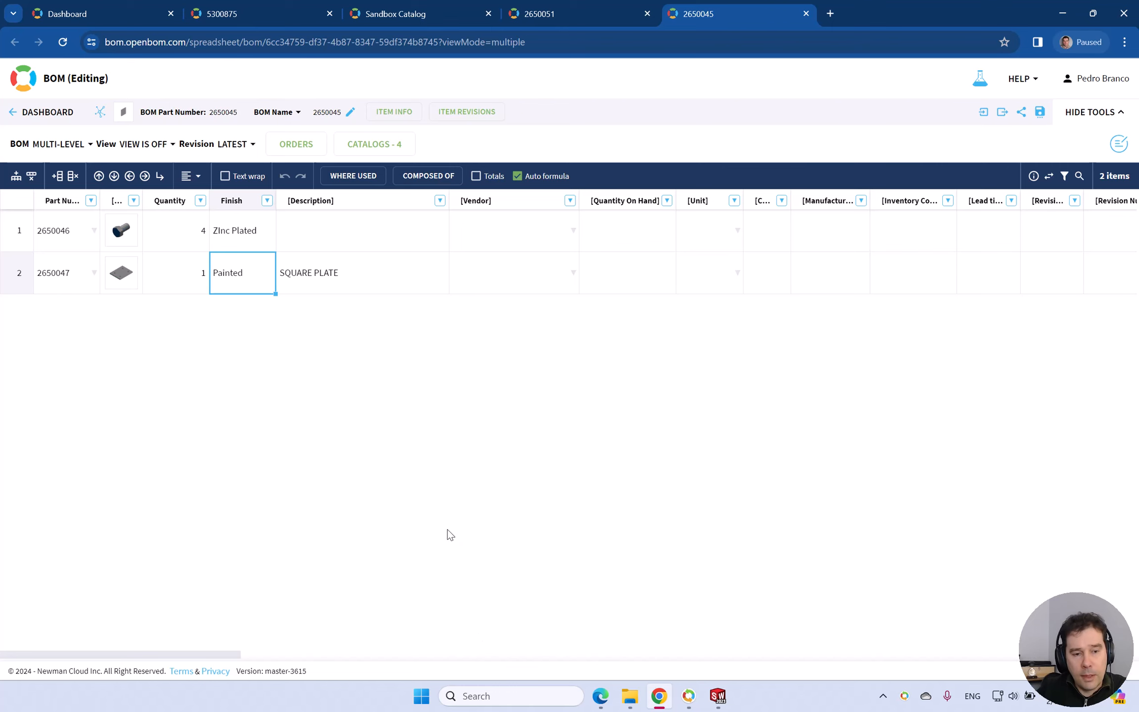
Switch to SOLIDWORKS, dismiss the export completion message, and bring up the SW-shaft assembly with one of its bearing bolts selected.
key("alt+Tab")
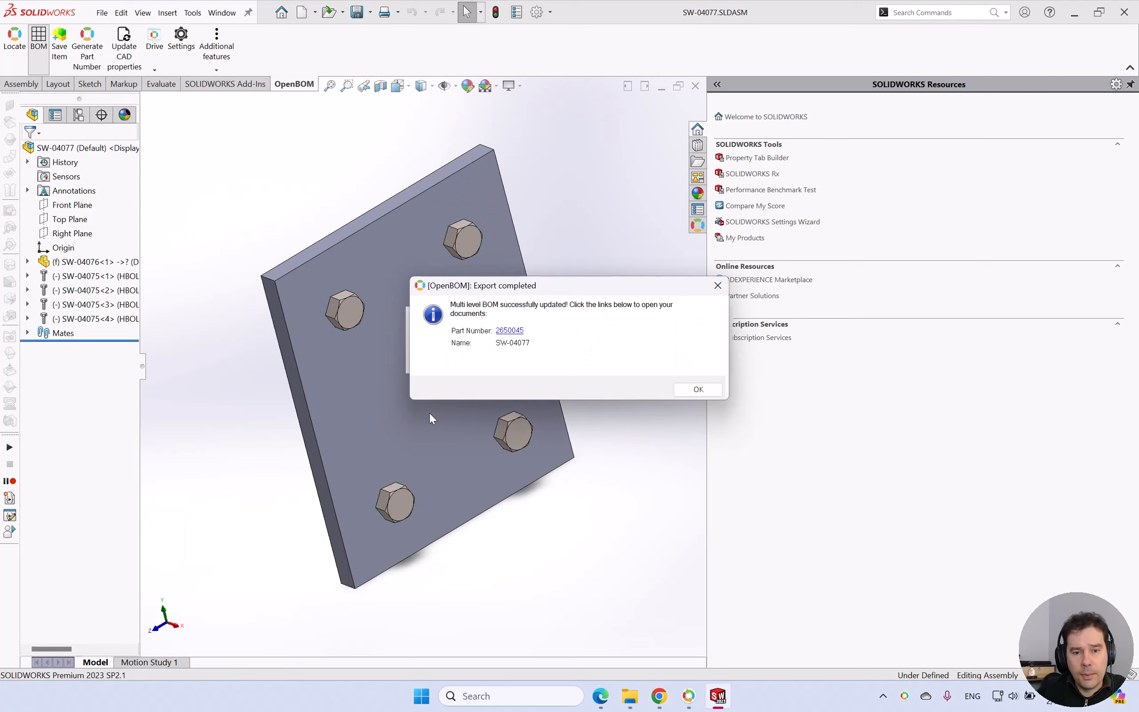
left_click(702, 391)
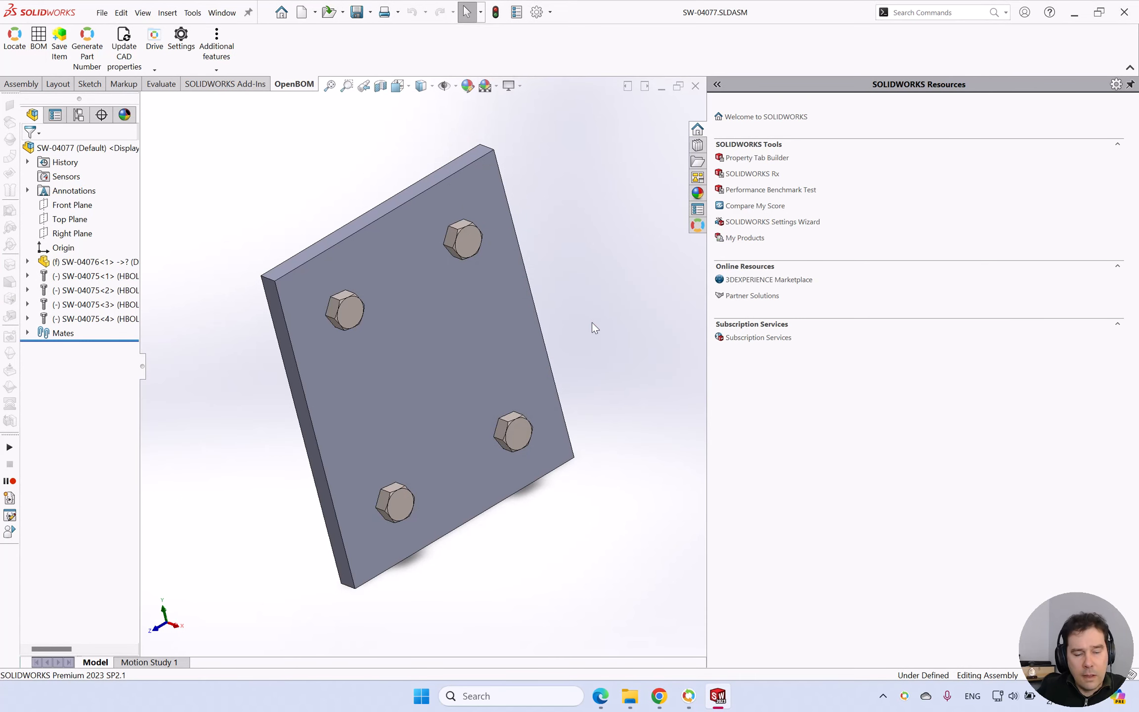
key("ctrl+Tab")
left_click(568, 356)
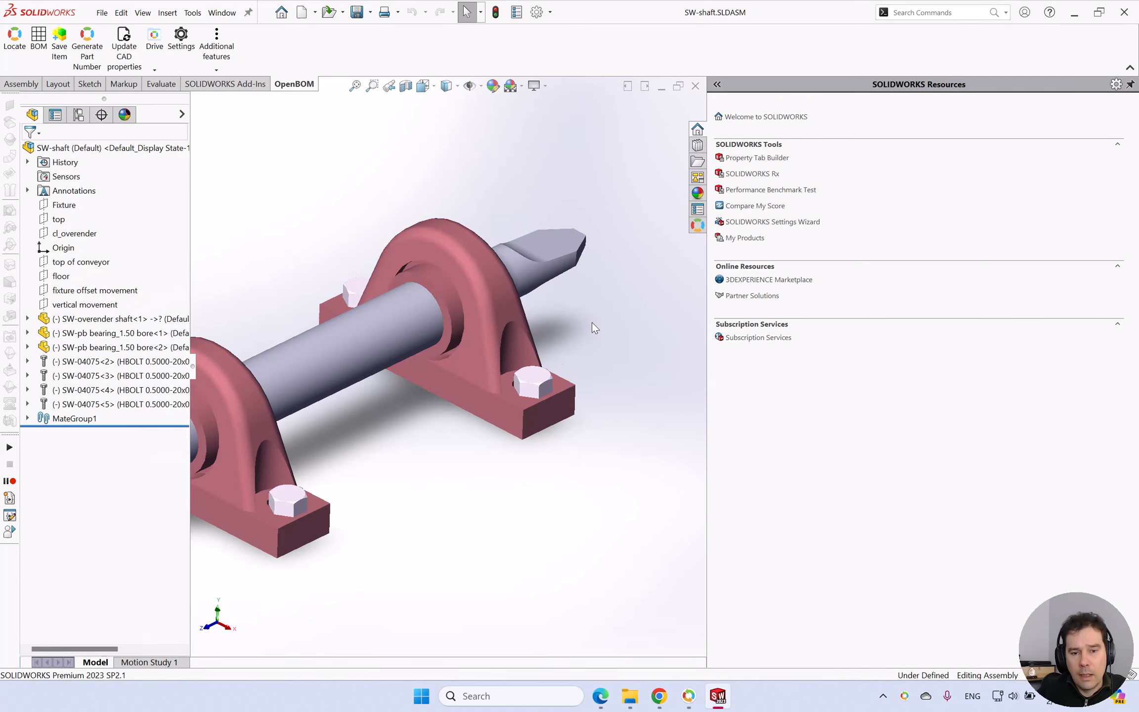
left_click(530, 378)
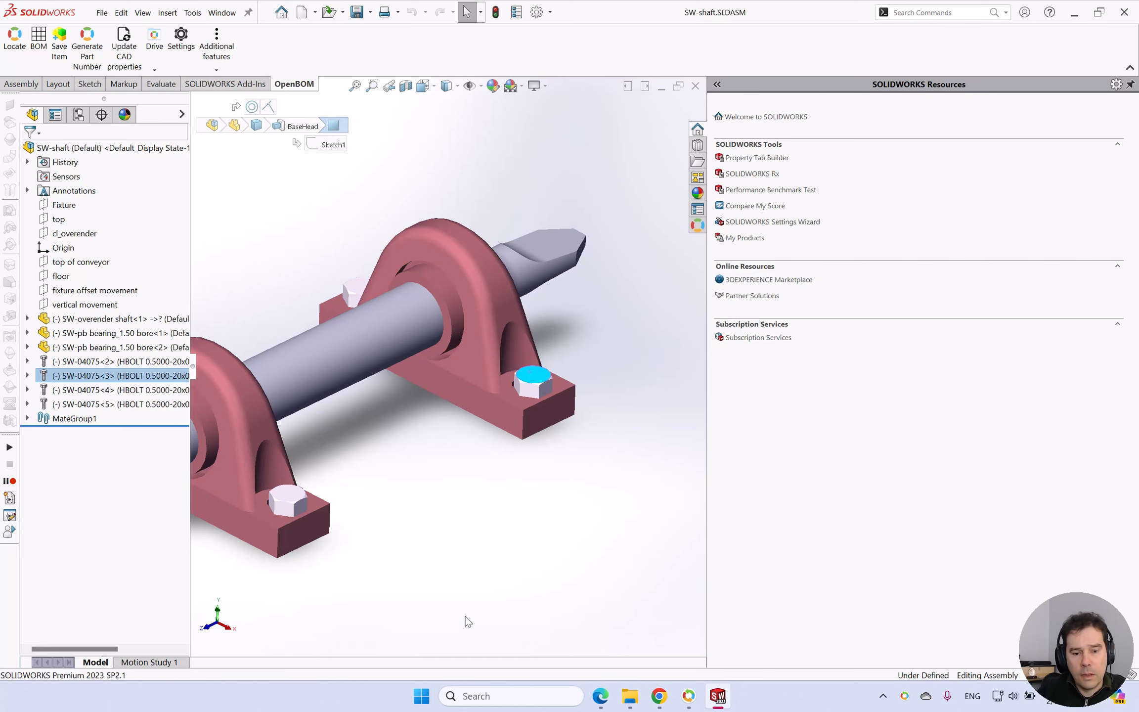
Create a multi-level BOM from the SW-shaft assembly using Engineered Item Template and open it in OpenBOM.
left_click(40, 58)
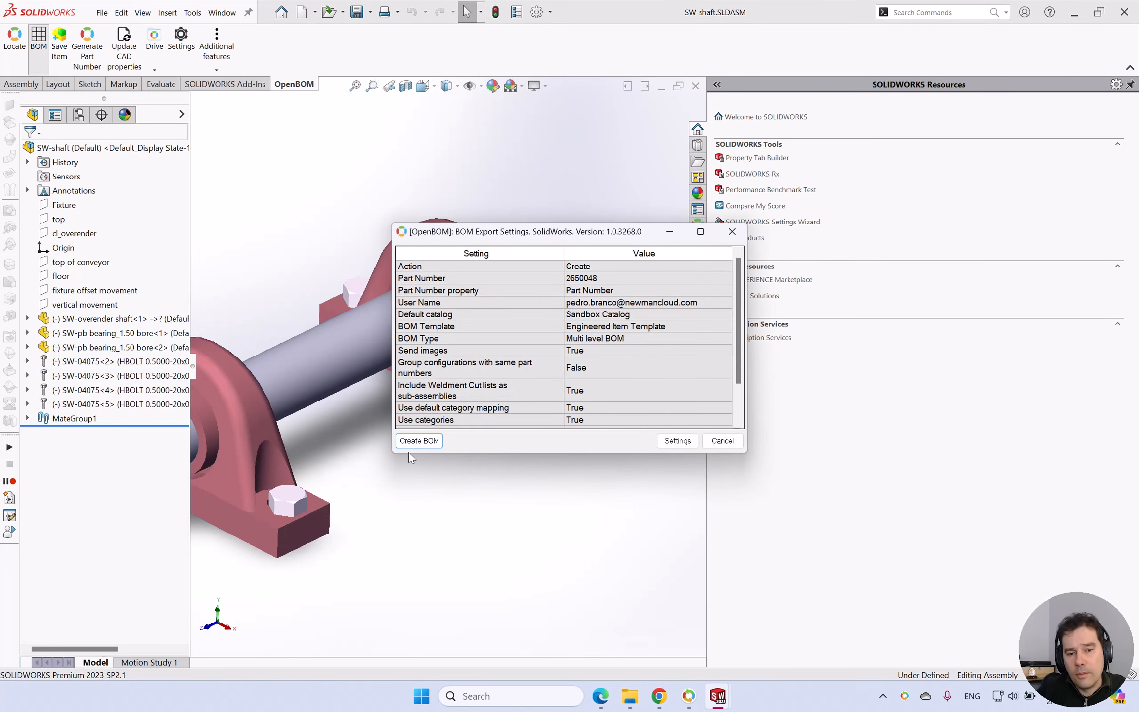
left_click(418, 441)
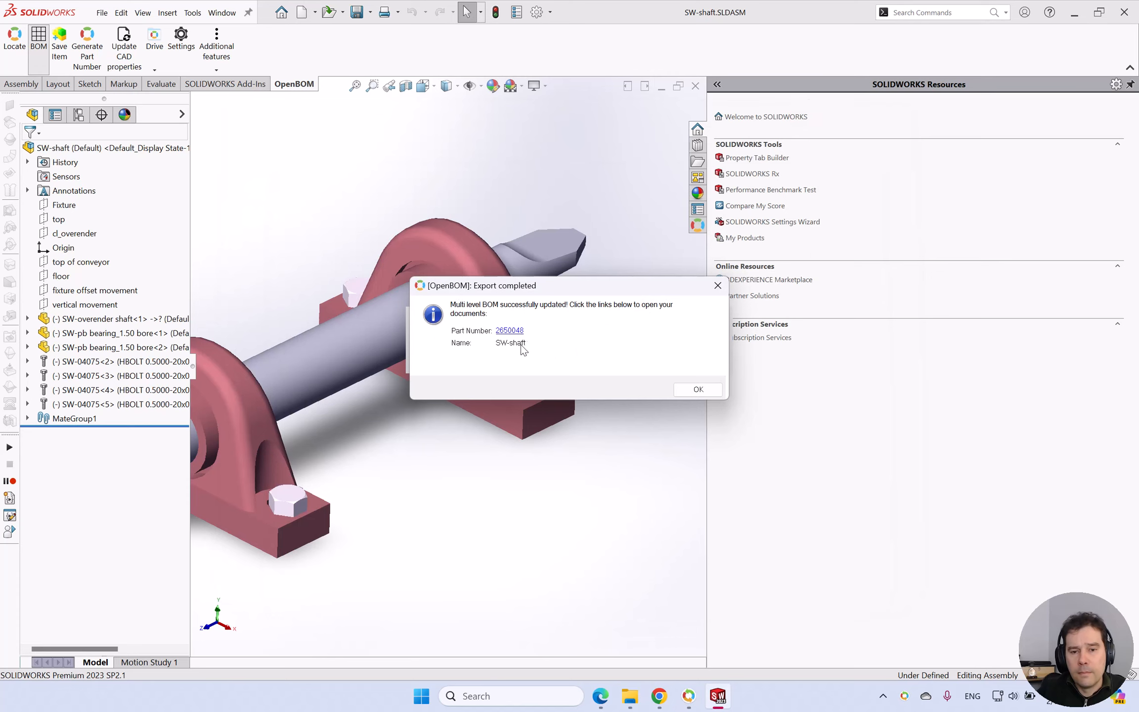
left_click(509, 331)
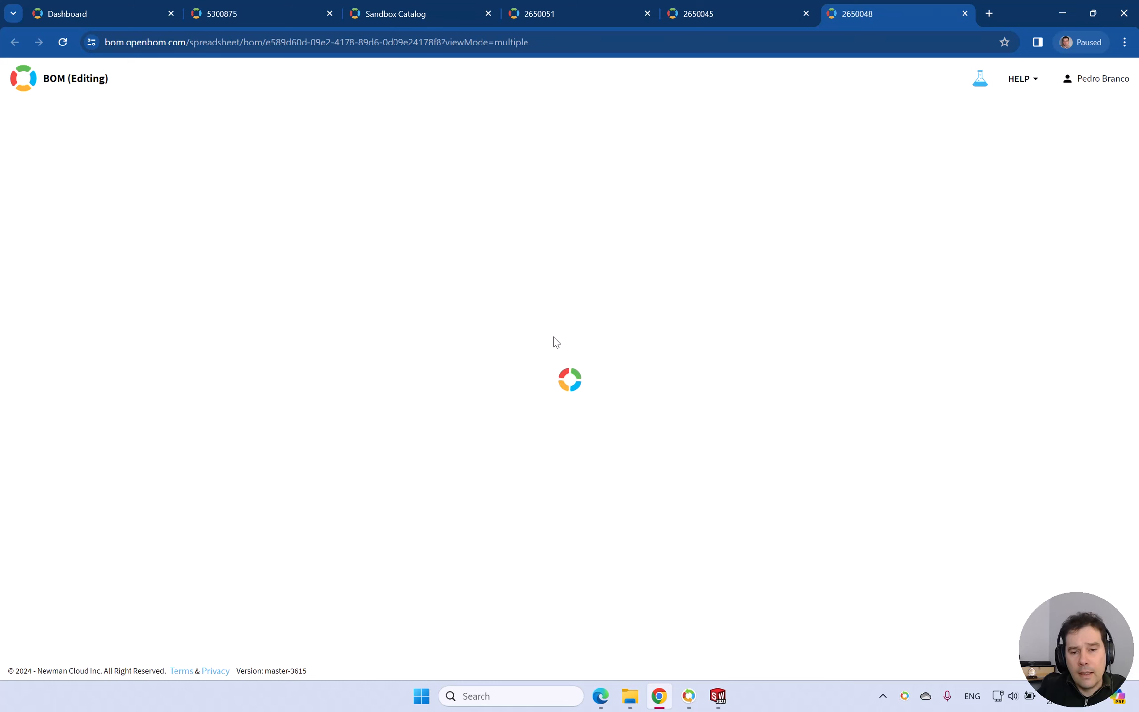
Set the Finish of shaft 2650049 to "Painted" and fill that value down to items 2650050 and 2650046.
left_click(228, 230)
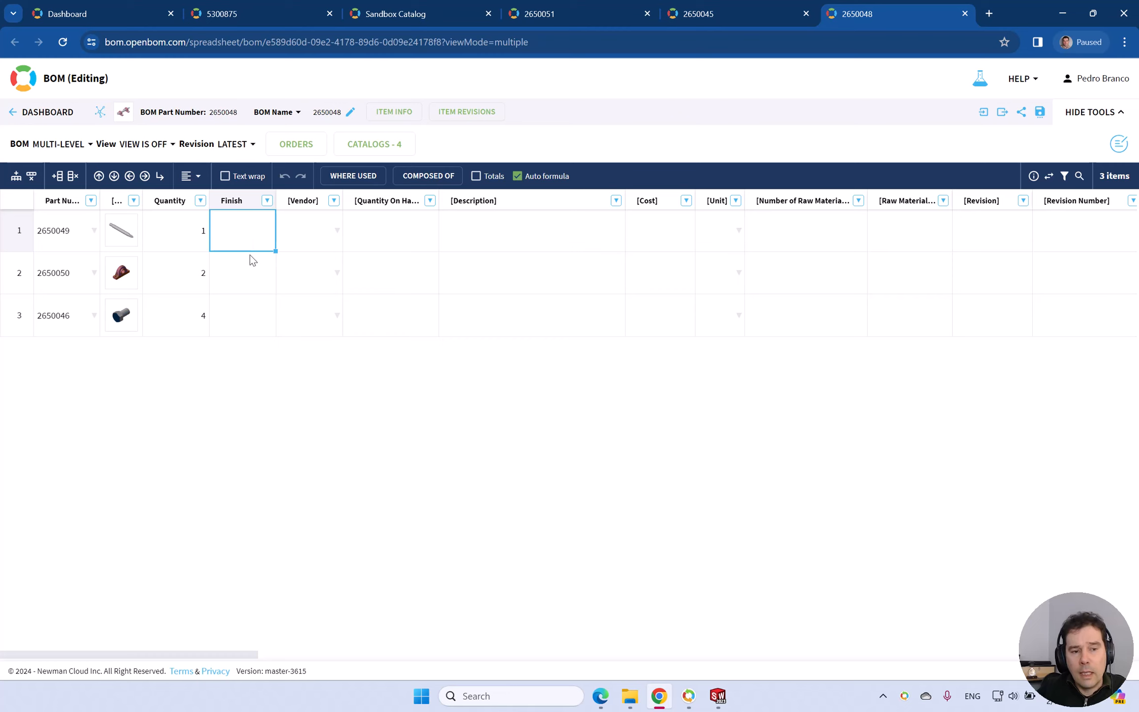
double_click(243, 228)
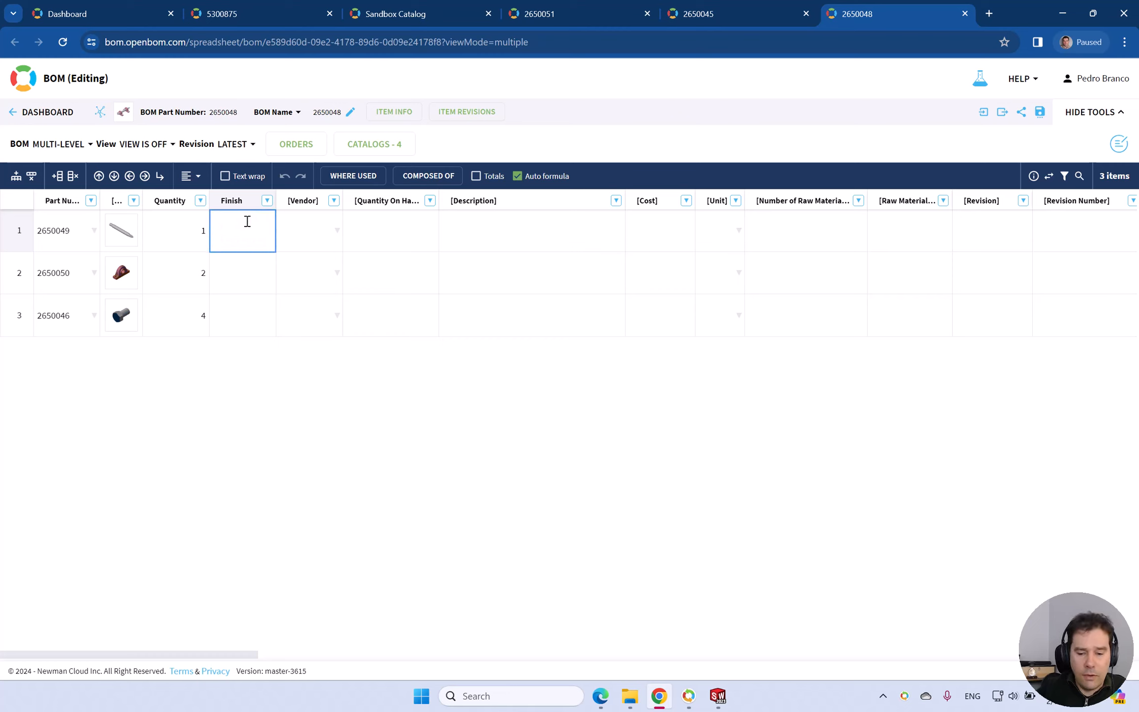
type("Painte")
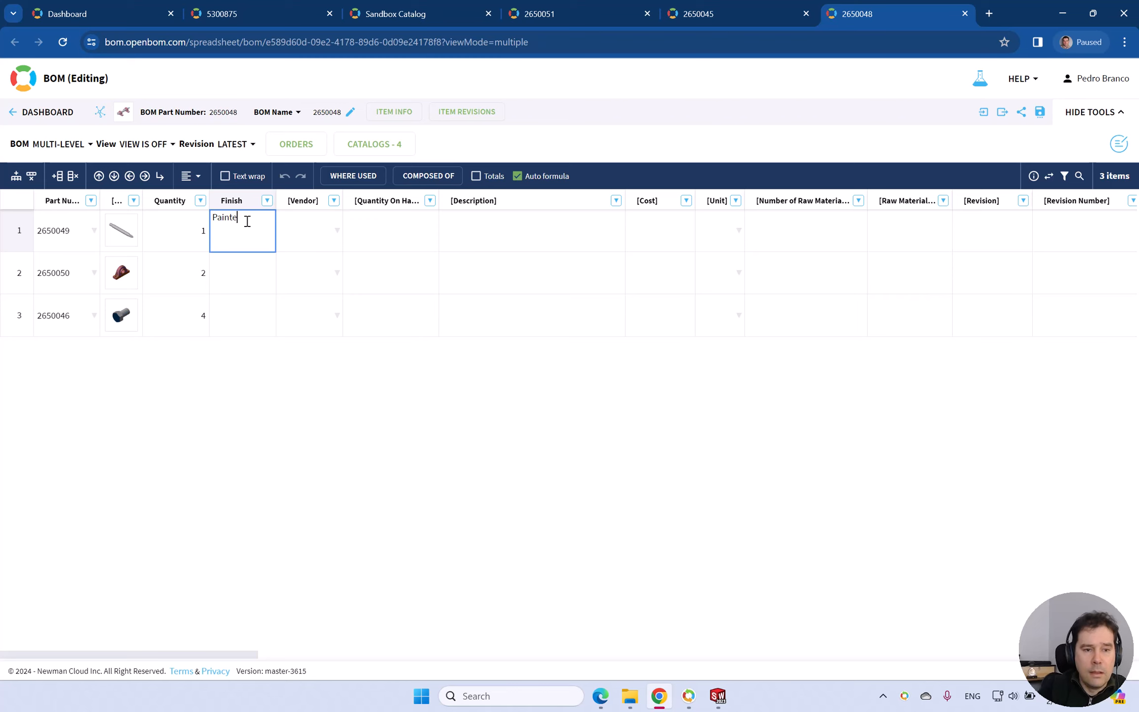
type("d")
left_click(229, 262)
left_click(273, 246)
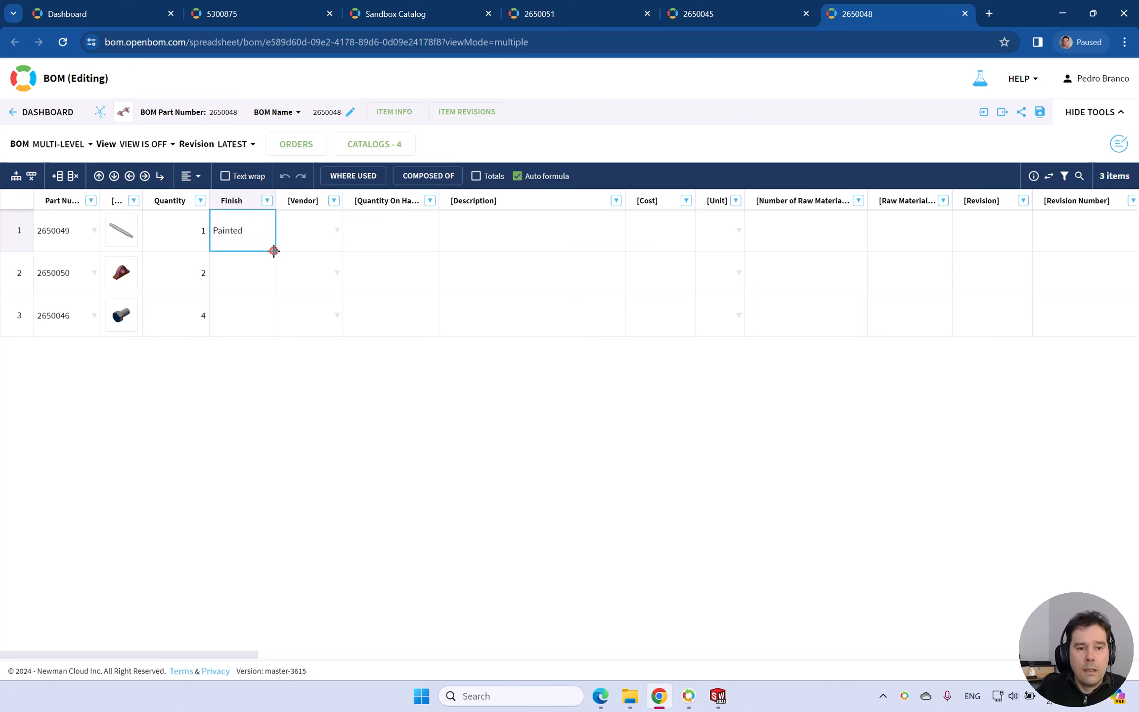
mouse_move(273, 250)
left_mouse_down()
mouse_move(267, 321)
mouse_move(278, 335)
left_mouse_up()
left_click(297, 305)
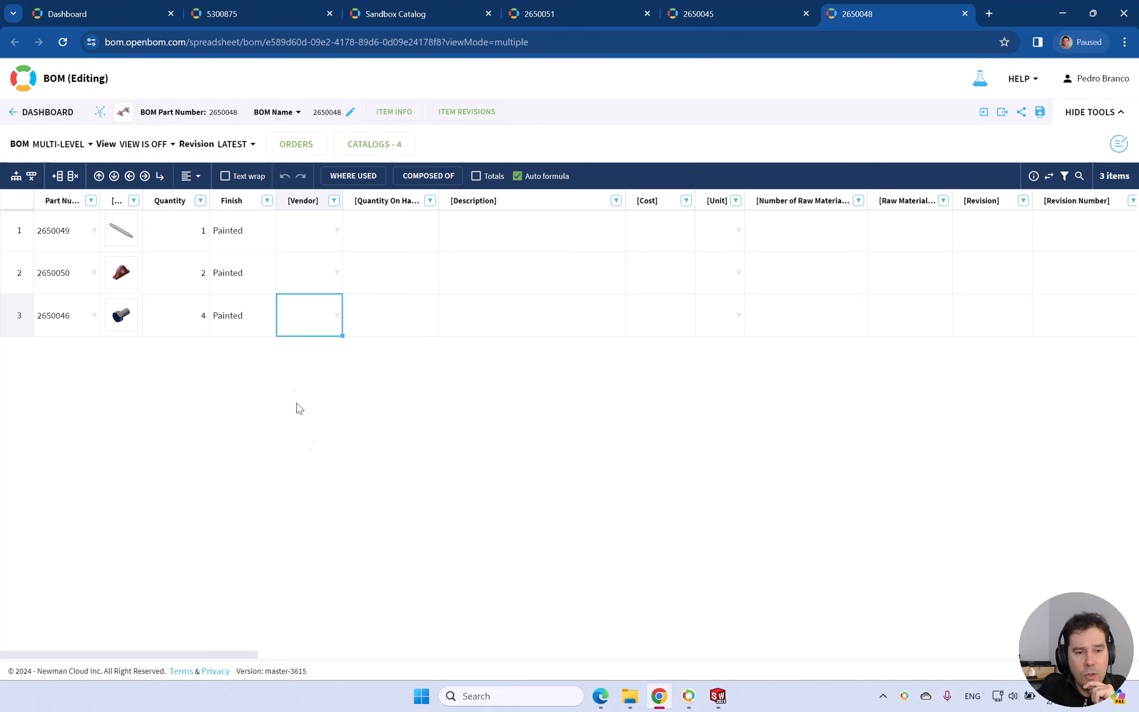
left_click(249, 228)
left_click(255, 269)
left_click(261, 302)
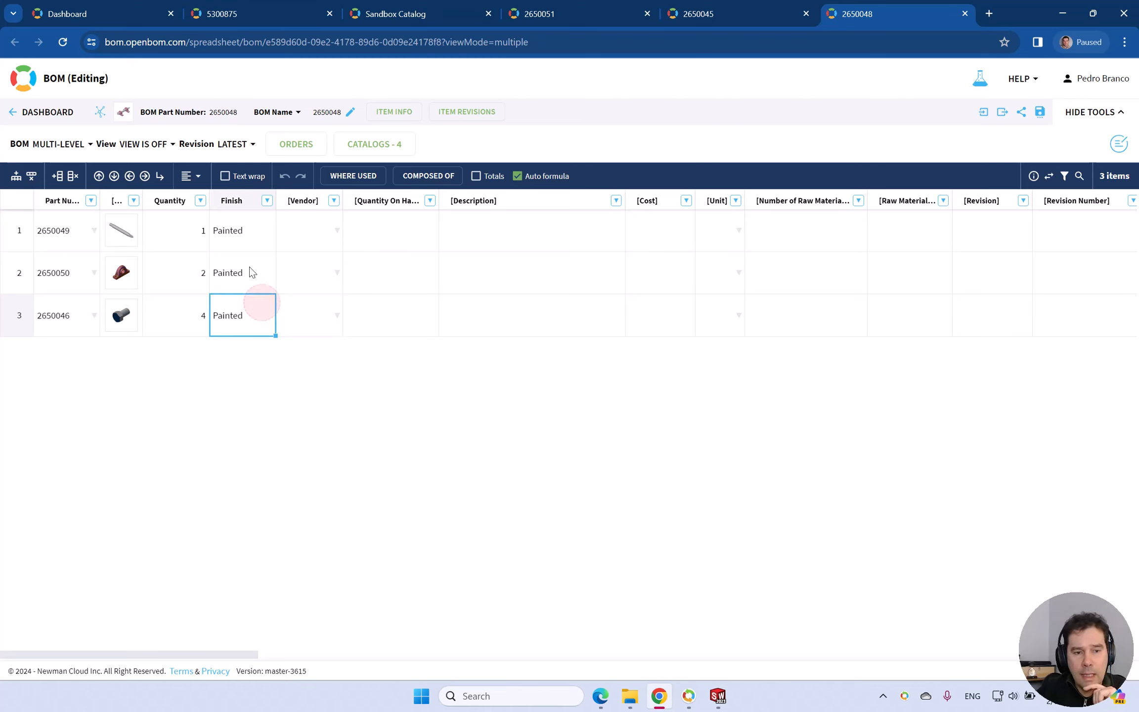
left_click(251, 272)
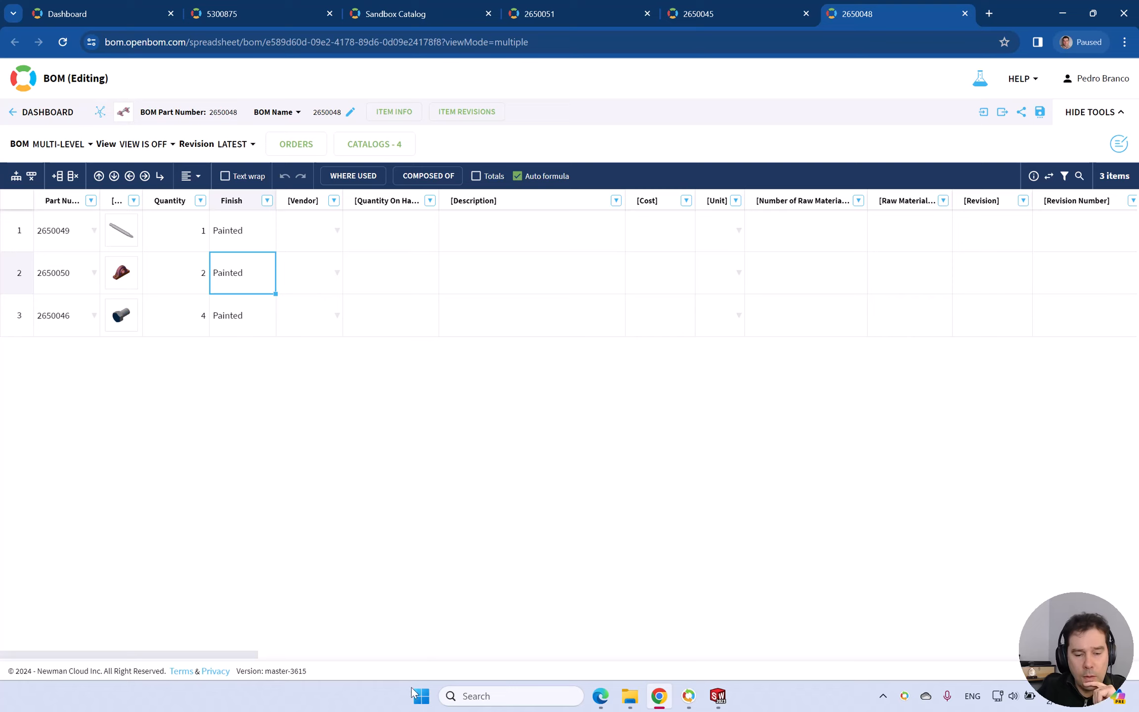